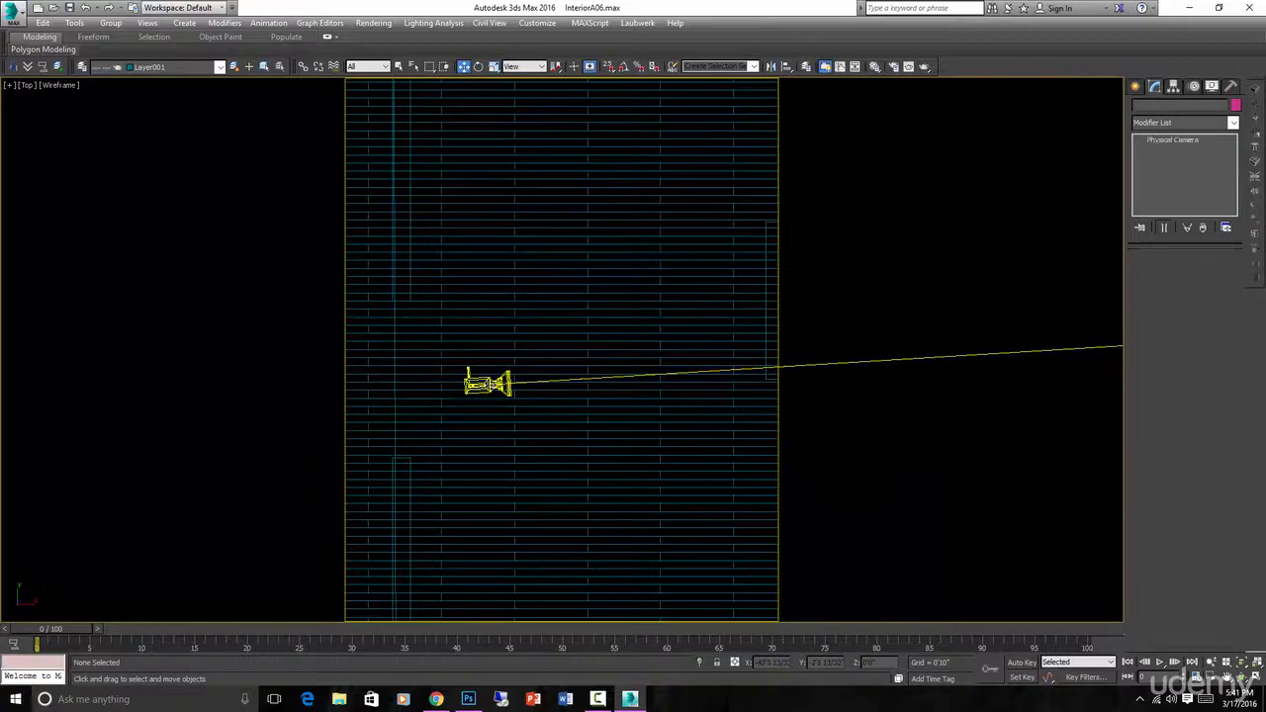
- Examine the house walls and the floor plan below them in a shaded angled view, and return to the top wireframe view
{"action": "left_click", "coordinate": [528, 390]}
{"action": "scroll", "coordinate": [528, 389], "scroll_direction": "down", "scroll_amount": 6}
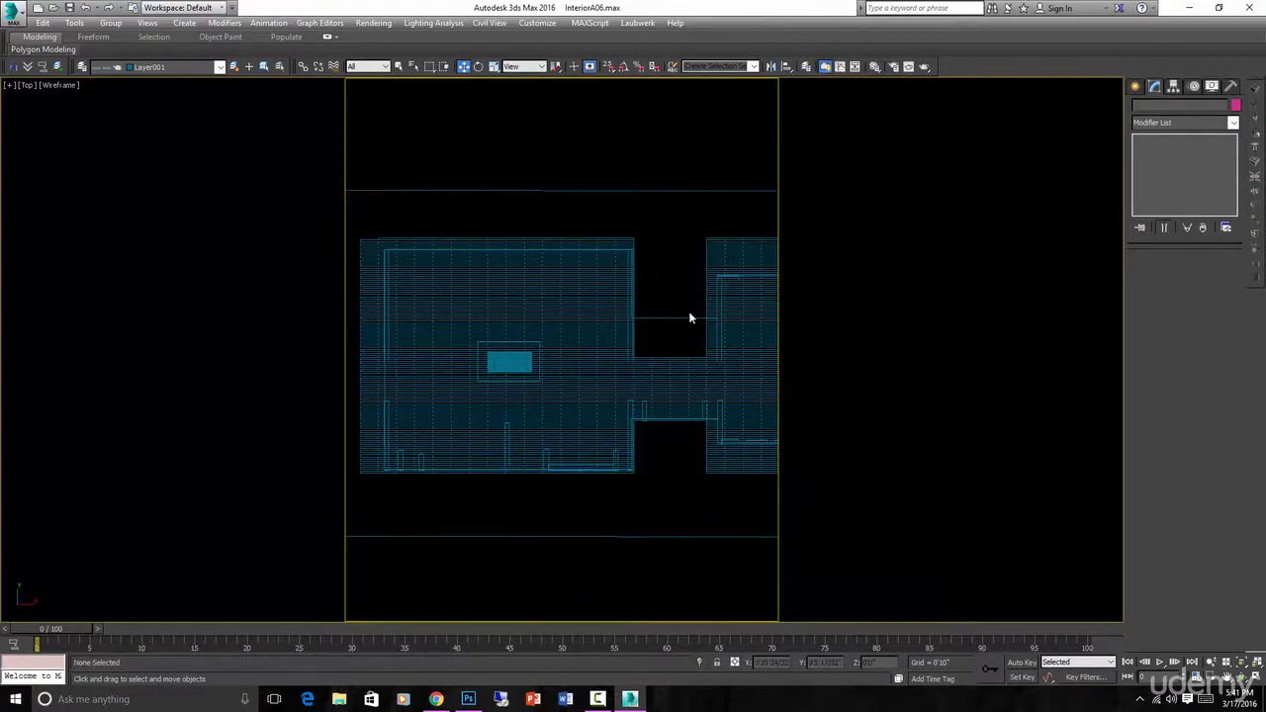
{"action": "middle_click_drag", "start_coordinate": [688, 316], "coordinate": [622, 306]}
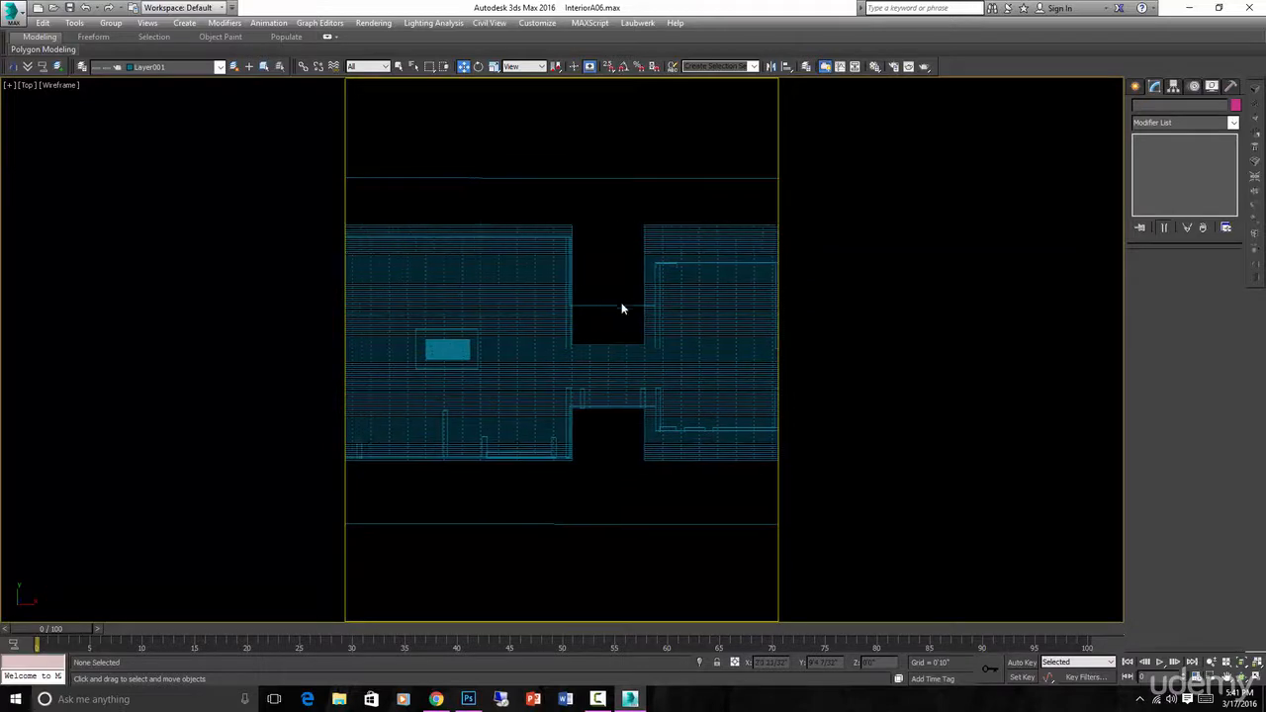
{"action": "scroll", "coordinate": [627, 444], "scroll_direction": "down", "scroll_amount": 3}
{"action": "key", "text": "F3"}
{"action": "mouse_move", "coordinate": [611, 445]}
{"action": "middle_mouse_down", "text": "alt"}
{"action": "mouse_move", "coordinate": [638, 376]}
{"action": "mouse_move", "coordinate": [594, 470]}
{"action": "middle_mouse_up", "text": "alt"}
{"action": "scroll", "coordinate": [590, 477], "scroll_direction": "up", "scroll_amount": 4}
{"action": "scroll", "coordinate": [590, 477], "scroll_direction": "up", "scroll_amount": 2}
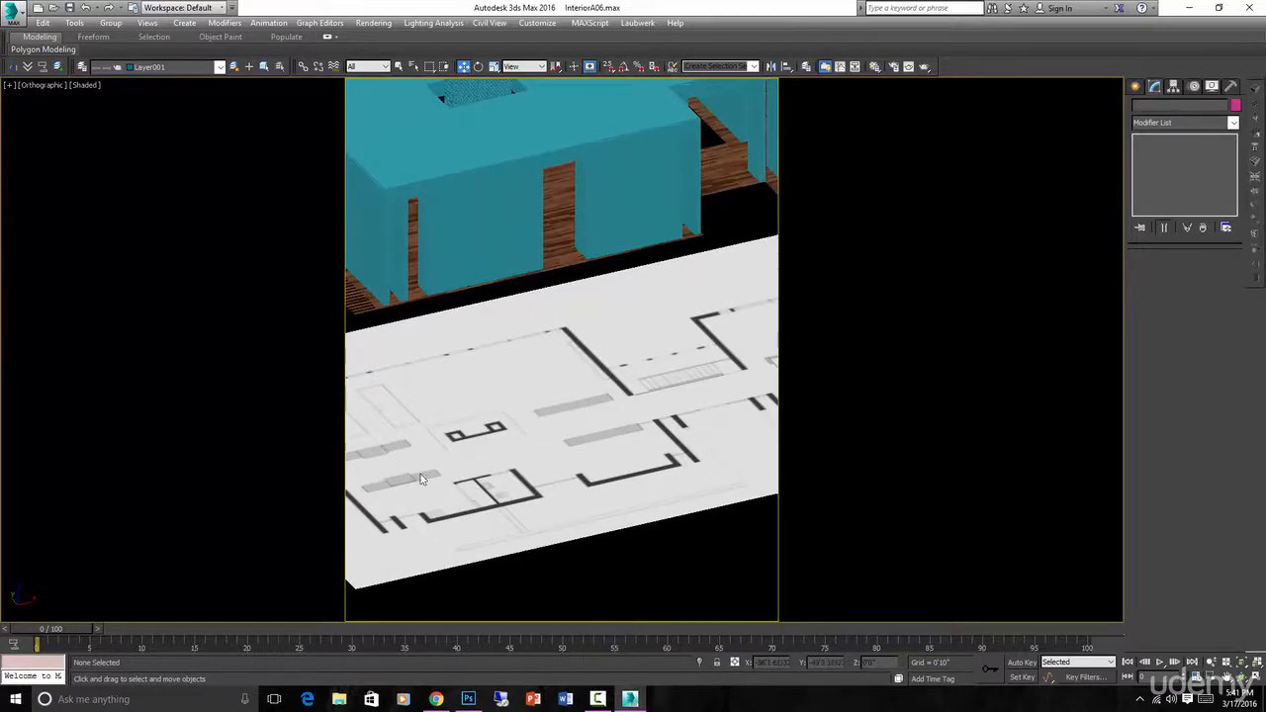
{"action": "scroll", "coordinate": [615, 402], "scroll_direction": "down", "scroll_amount": 3}
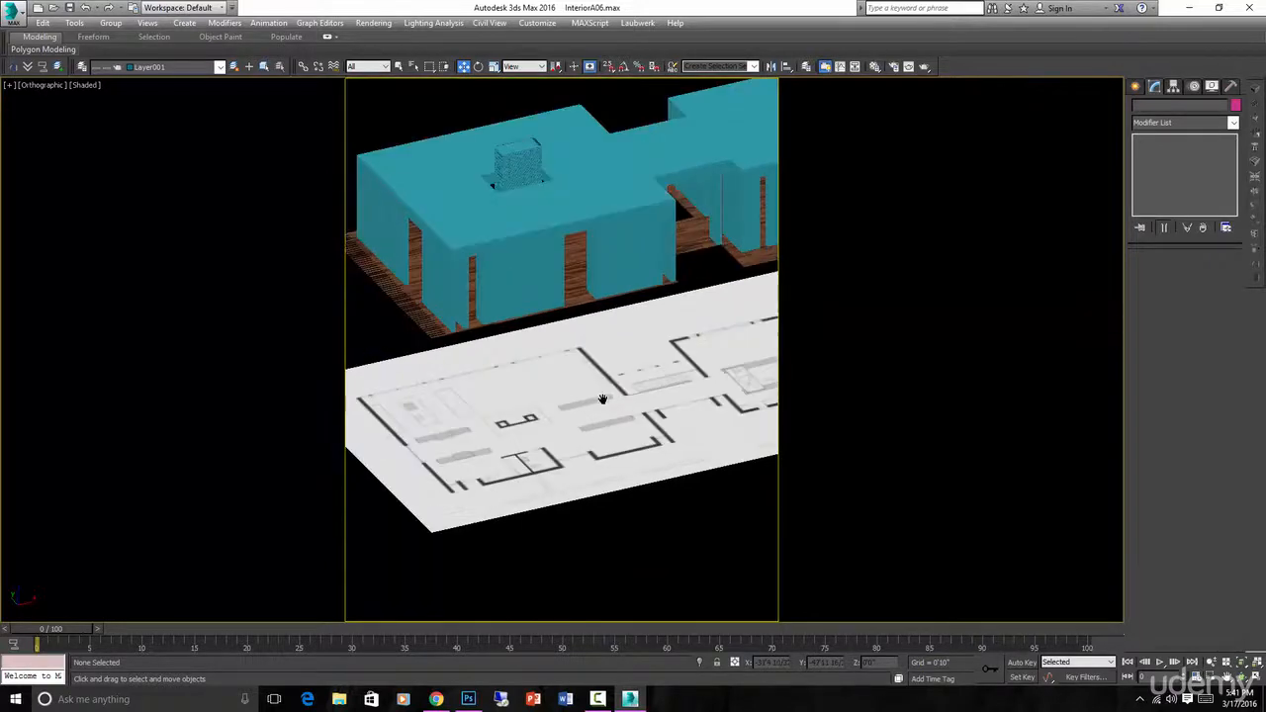
{"action": "middle_click_drag", "start_coordinate": [602, 398], "coordinate": [562, 341], "text": "alt"}
{"action": "left_click", "coordinate": [562, 341]}
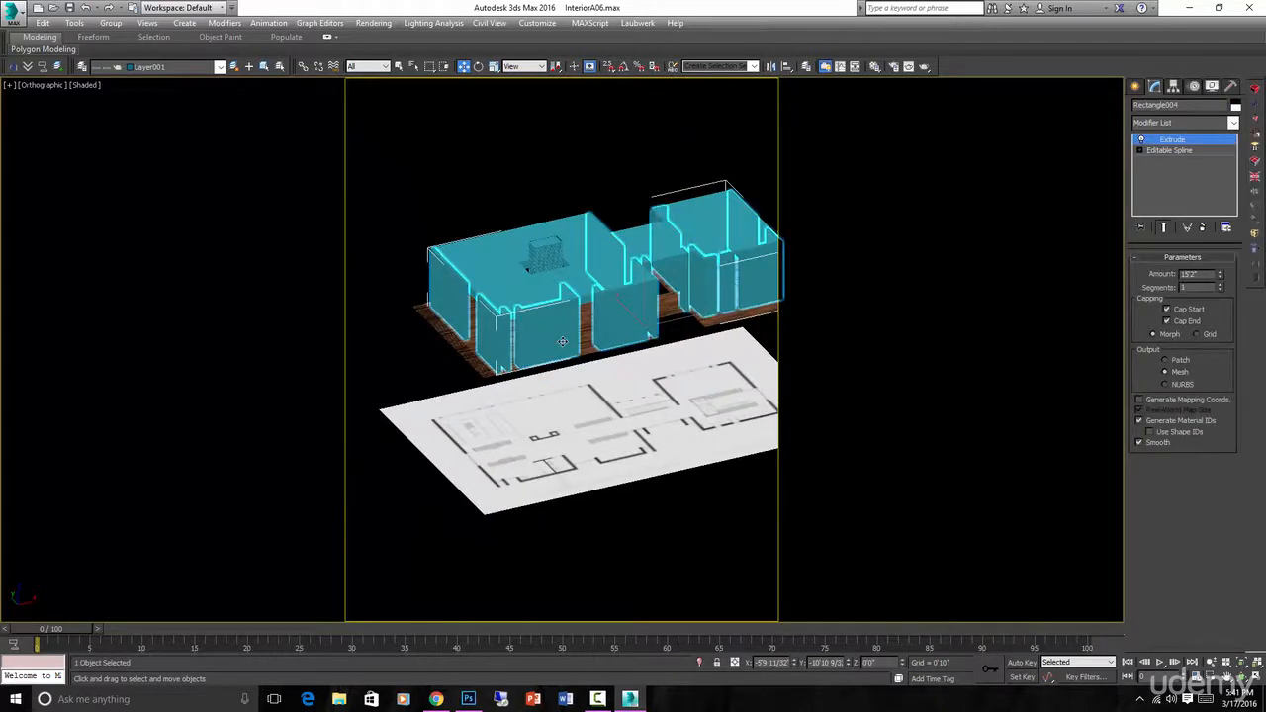
{"action": "key", "text": "t"}
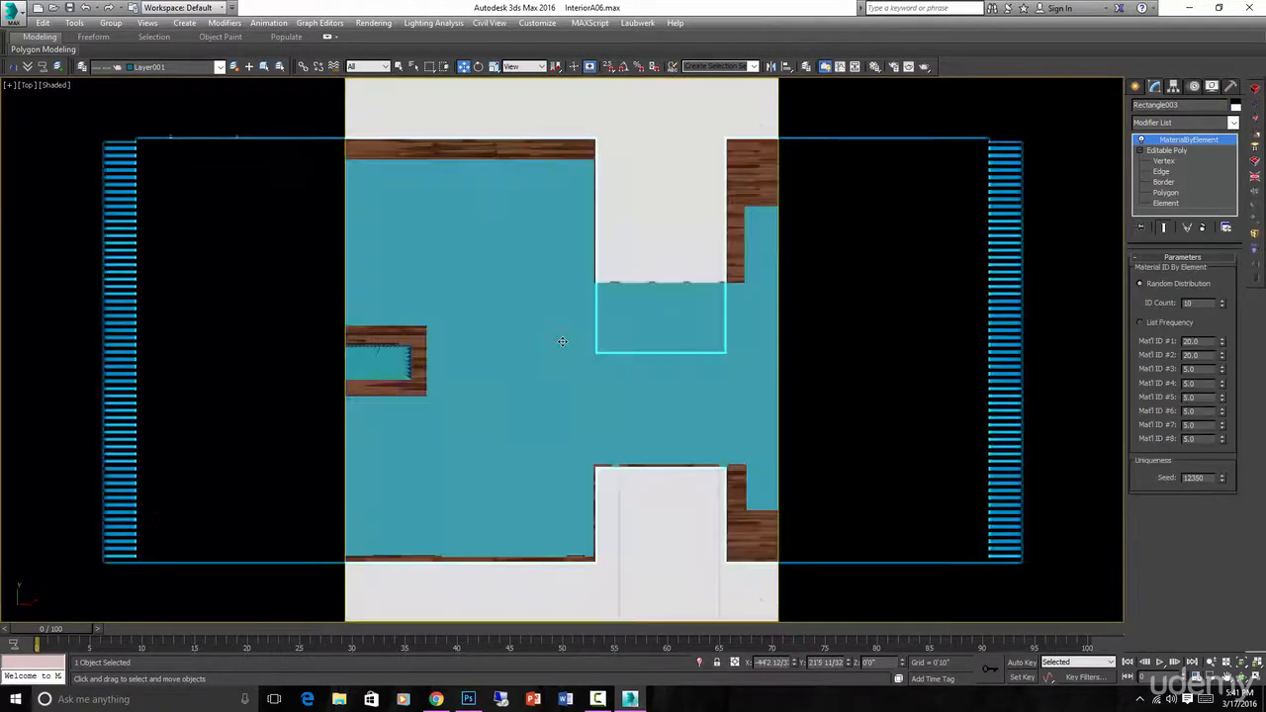
{"action": "key", "text": "F3"}
{"action": "key", "text": "z"}
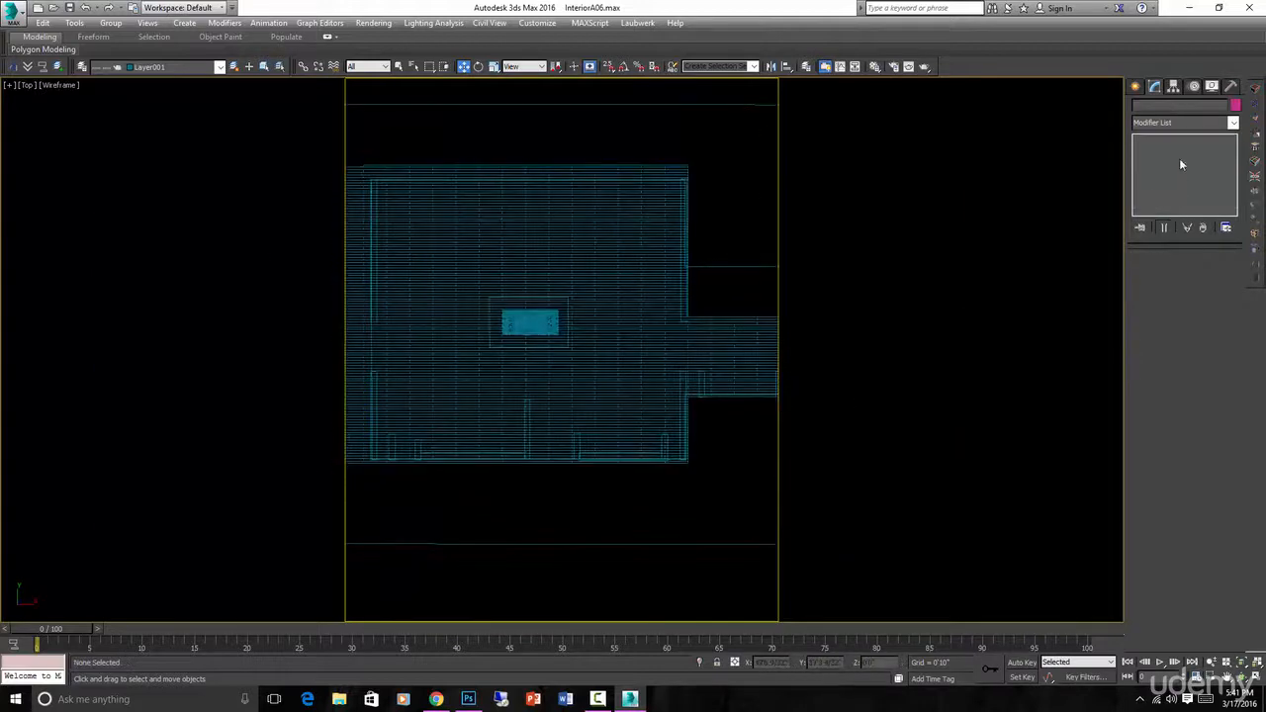
- Inspect the shaded building from a low angle and frame the whole layout in the top wireframe view
{"action": "left_click", "coordinate": [1137, 87]}
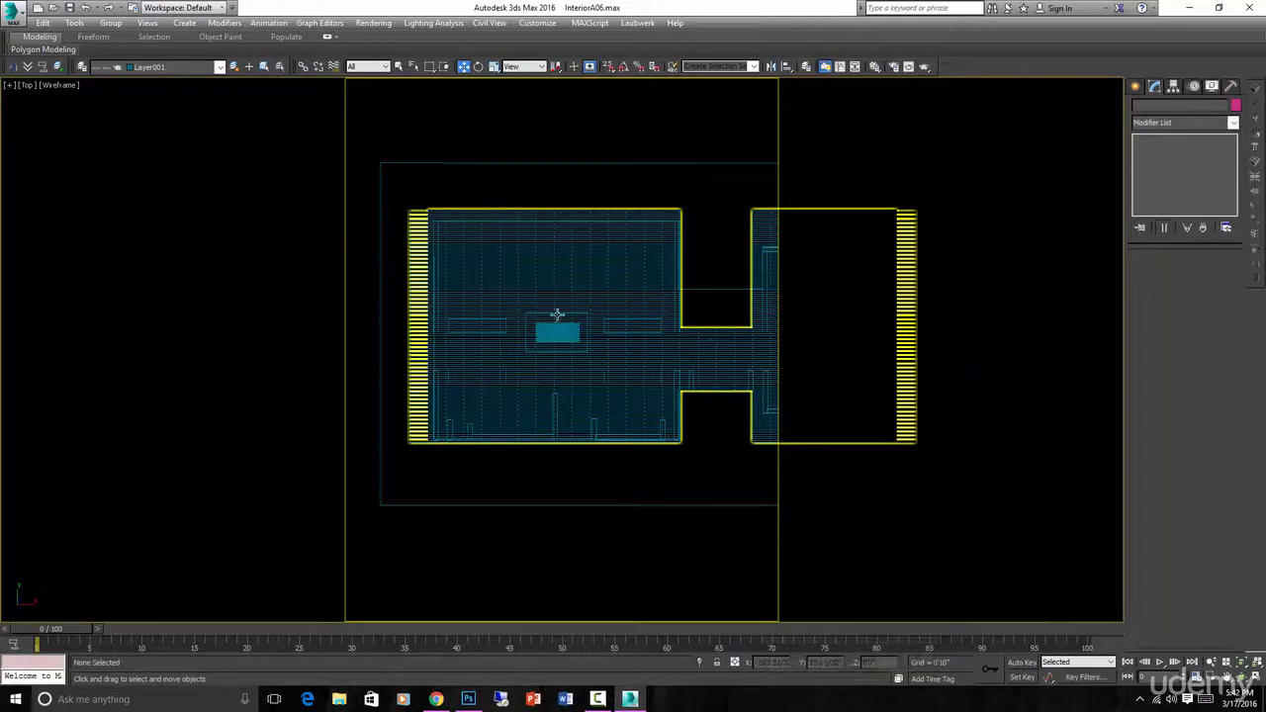
{"action": "scroll", "coordinate": [567, 344], "scroll_direction": "down", "scroll_amount": 4}
{"action": "mouse_move", "coordinate": [567, 344]}
{"action": "middle_mouse_down", "text": "alt"}
{"action": "mouse_move", "coordinate": [601, 364]}
{"action": "mouse_move", "coordinate": [658, 283]}
{"action": "middle_mouse_up", "text": "alt"}
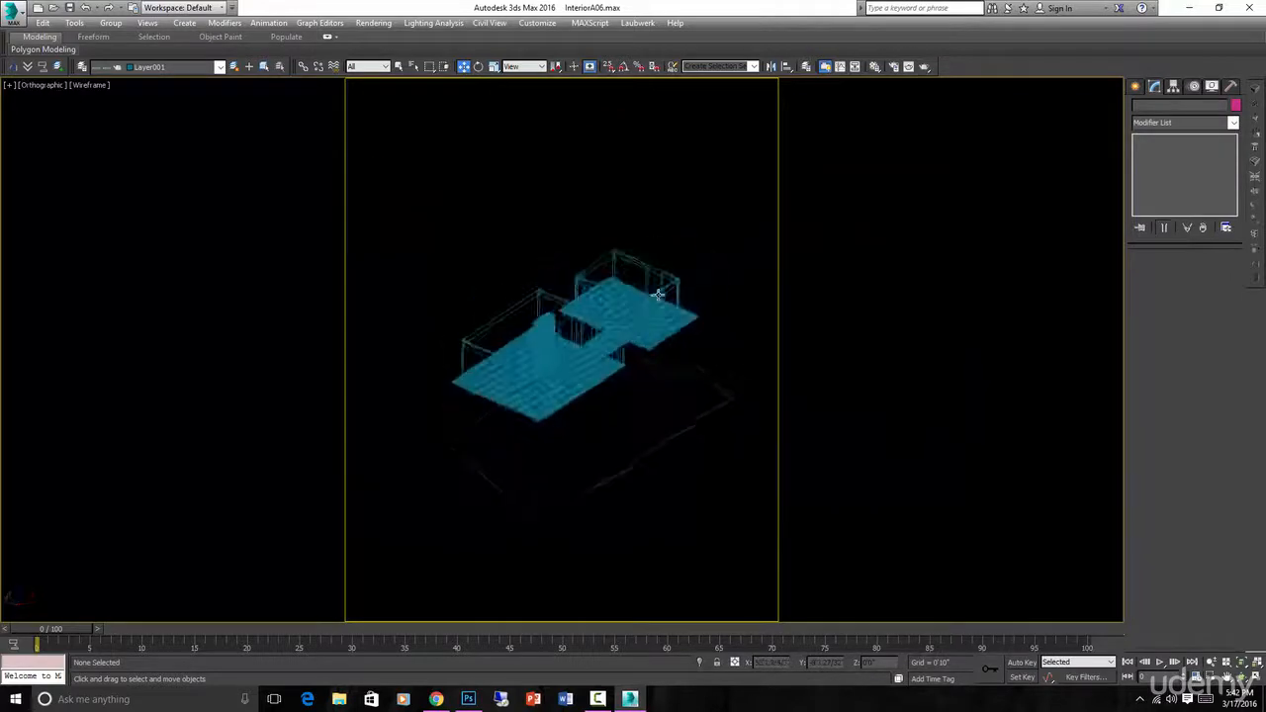
{"action": "scroll", "coordinate": [599, 333], "scroll_direction": "up", "scroll_amount": 5}
{"action": "key", "text": "F3"}
{"action": "mouse_move", "coordinate": [522, 406]}
{"action": "middle_mouse_down", "text": "alt"}
{"action": "mouse_move", "coordinate": [565, 370]}
{"action": "mouse_move", "coordinate": [511, 389]}
{"action": "middle_mouse_up", "text": "alt"}
{"action": "key", "text": "t"}
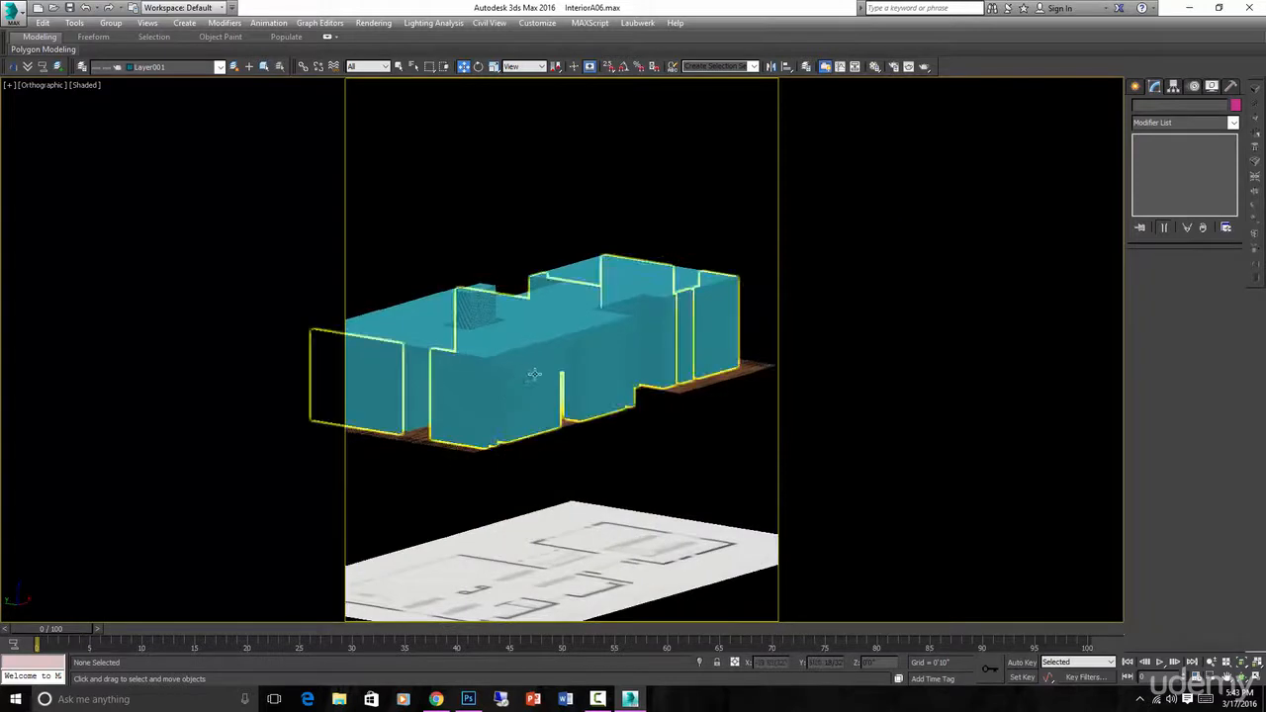
{"action": "key", "text": "F3"}
{"action": "scroll", "coordinate": [550, 244], "scroll_direction": "down", "scroll_amount": 3}
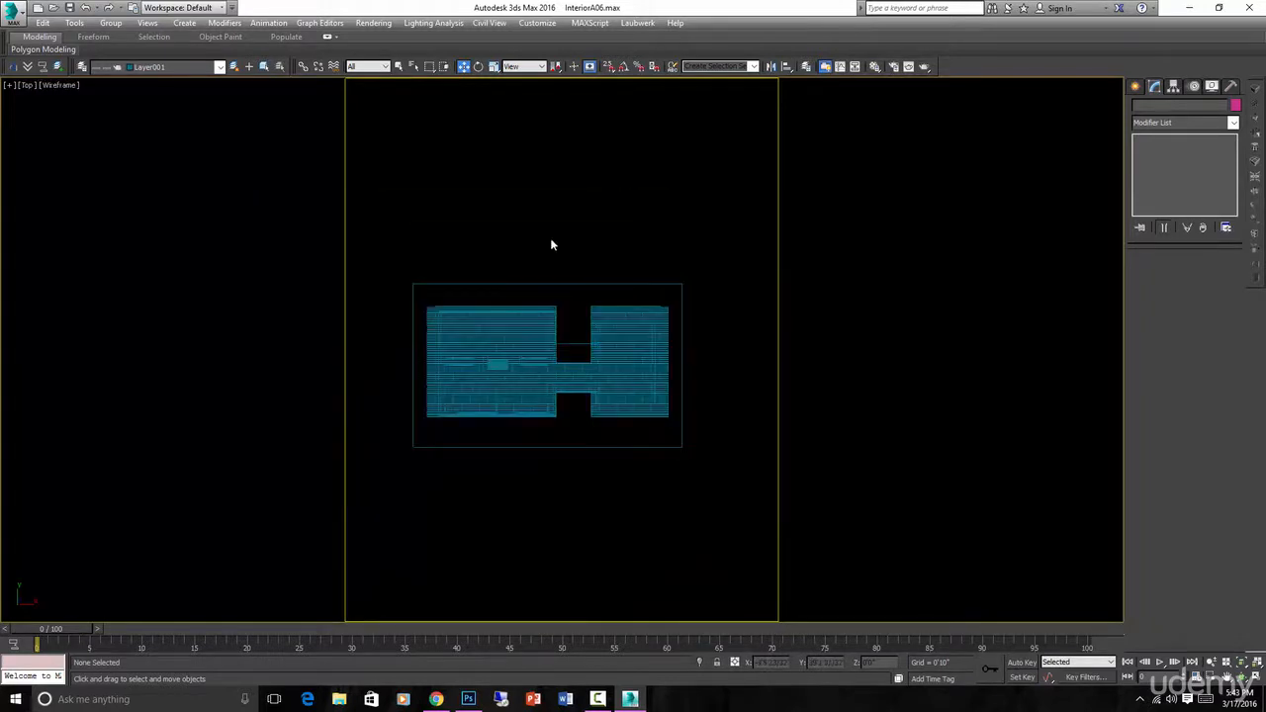
- Check the VRay camera category, return to the Standard cameras, and start the Physical camera tool
{"action": "left_click", "coordinate": [1134, 87]}
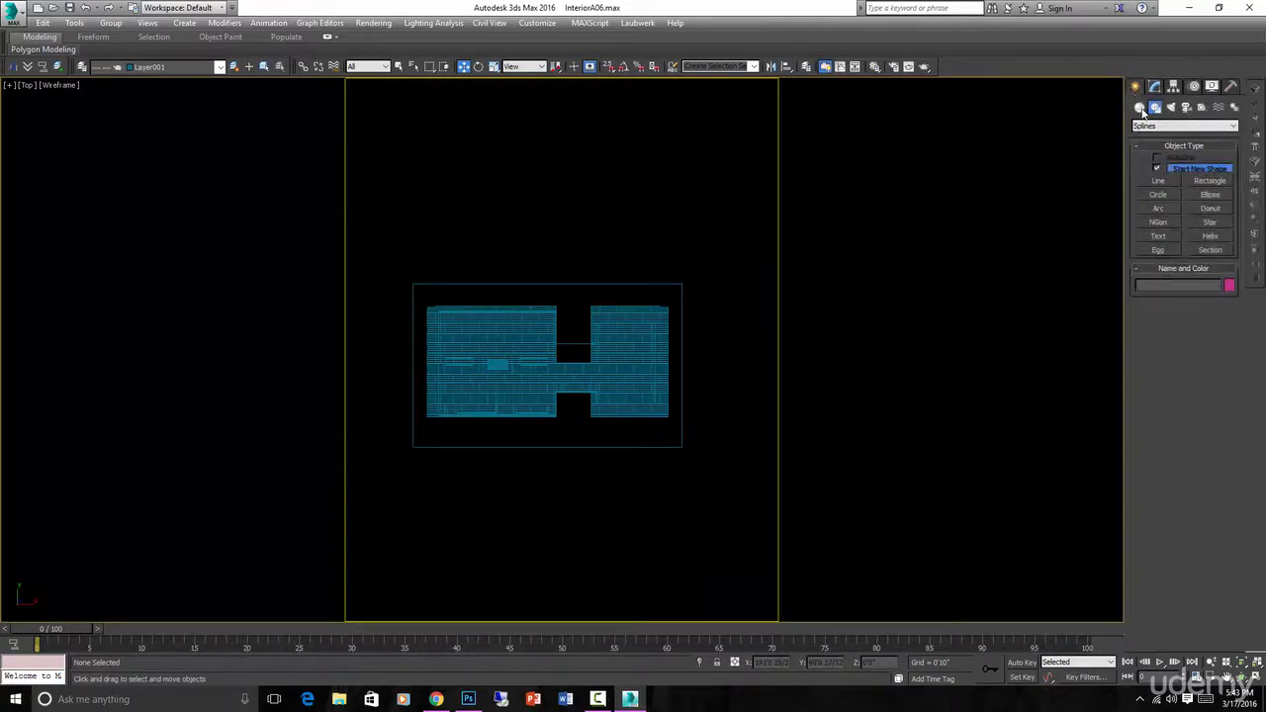
{"action": "left_click", "coordinate": [1185, 108]}
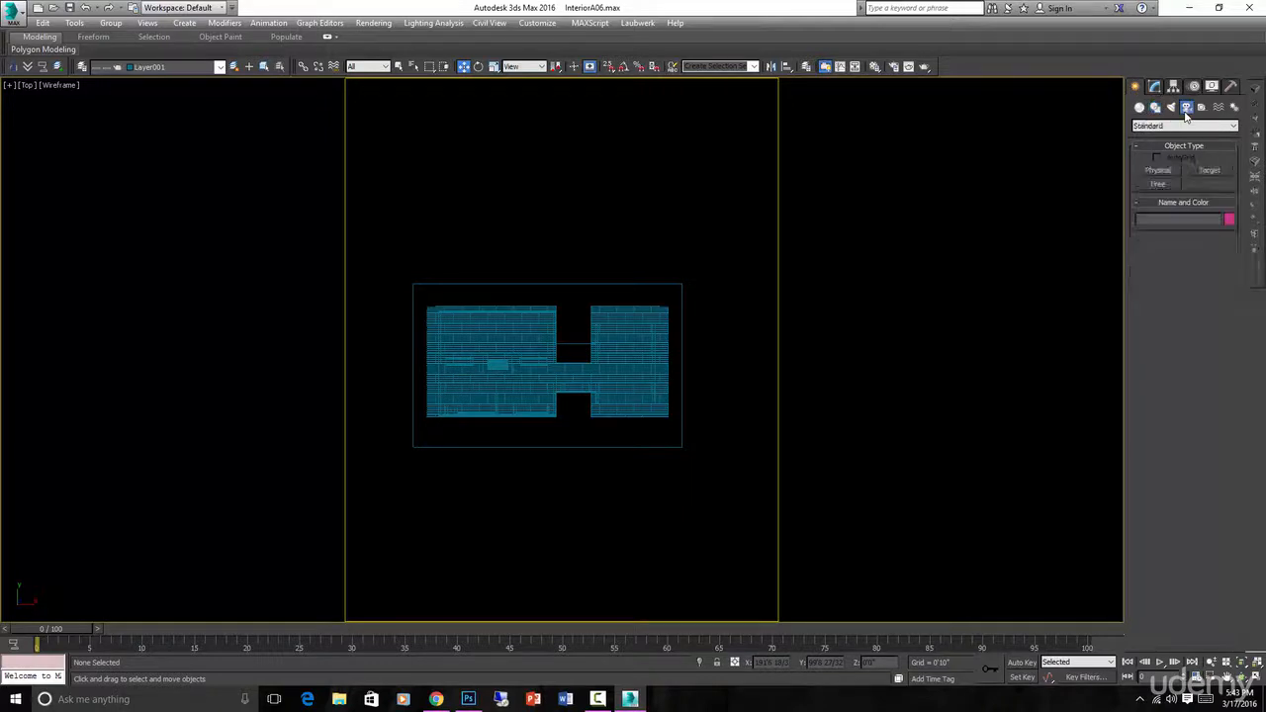
{"action": "left_click", "coordinate": [1187, 126]}
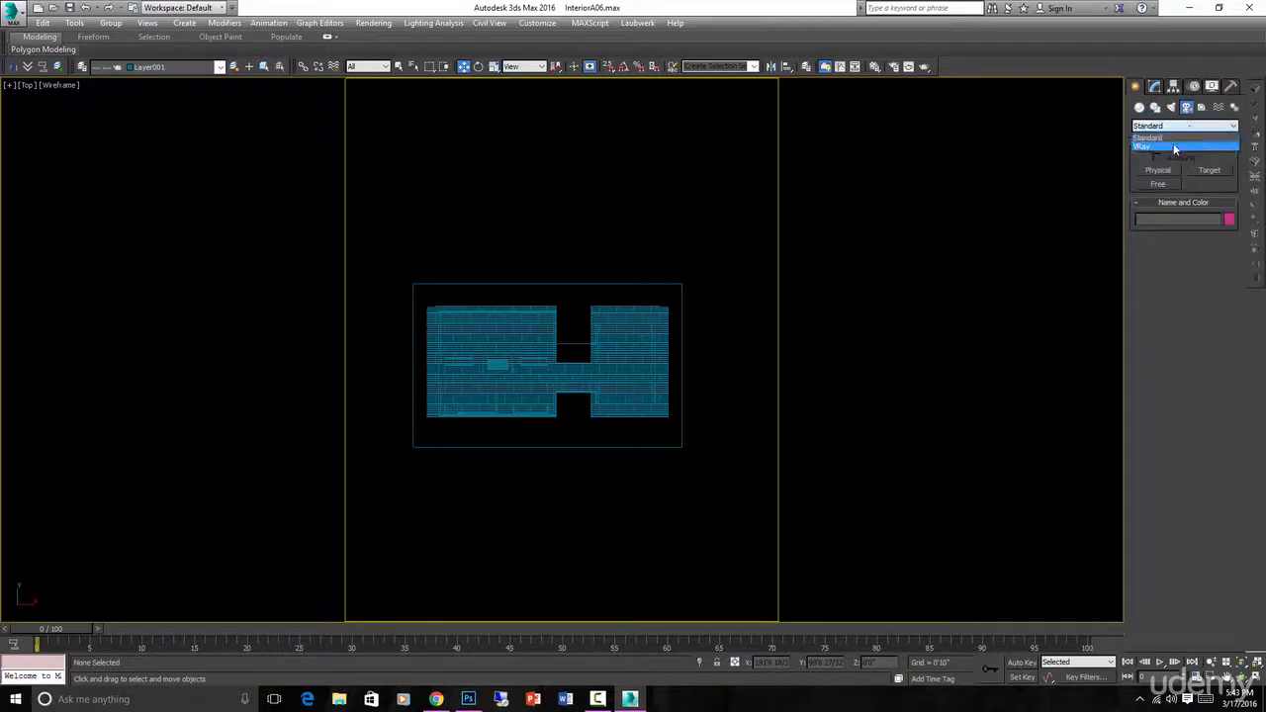
{"action": "left_click", "coordinate": [1163, 146]}
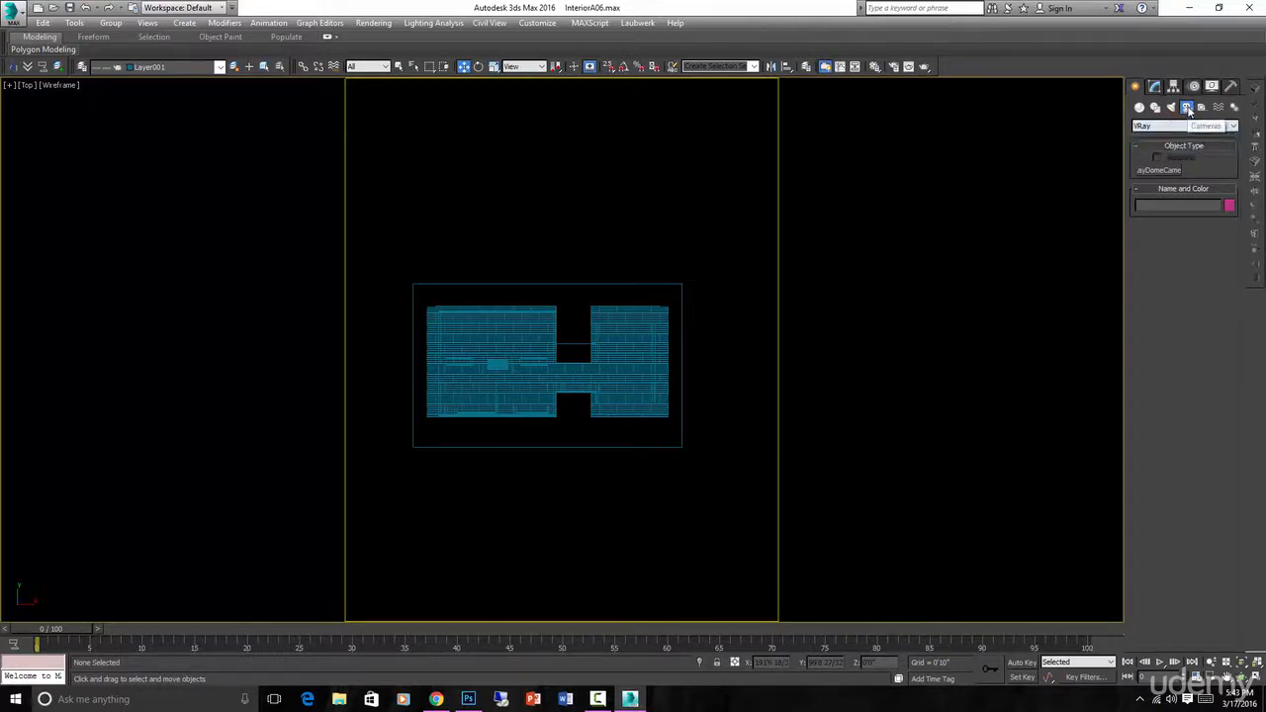
{"action": "left_click", "coordinate": [1165, 127]}
{"action": "left_click", "coordinate": [1146, 146]}
{"action": "left_click", "coordinate": [1182, 126]}
{"action": "left_click", "coordinate": [1153, 139]}
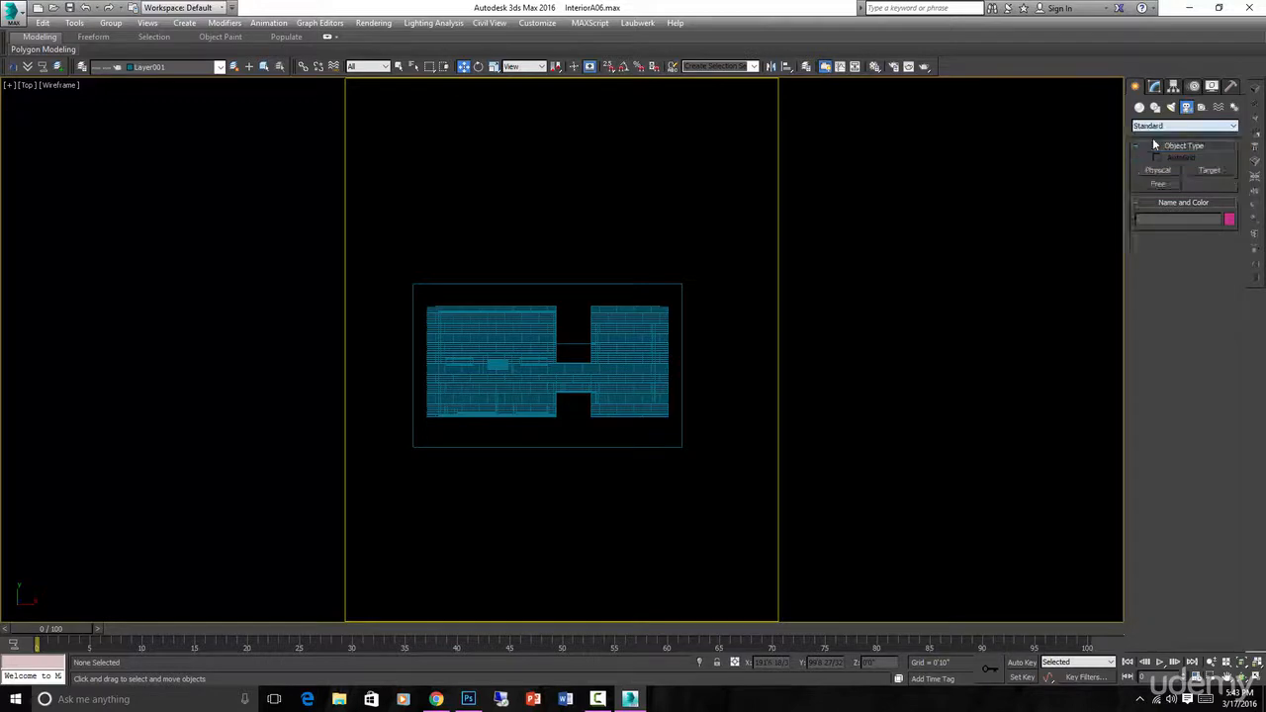
{"action": "left_click", "coordinate": [1156, 171]}
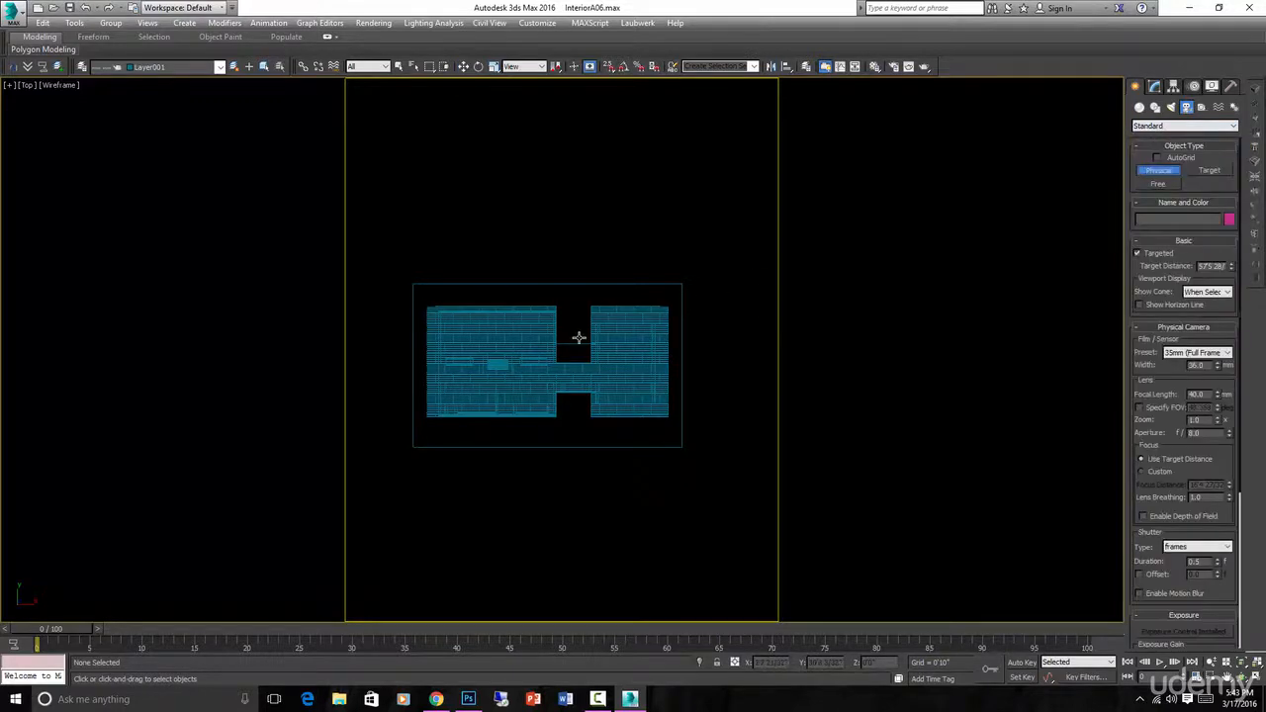
{"action": "scroll", "coordinate": [475, 368], "scroll_direction": "up", "scroll_amount": 2}
{"action": "scroll", "coordinate": [435, 386], "scroll_direction": "up", "scroll_amount": 2}
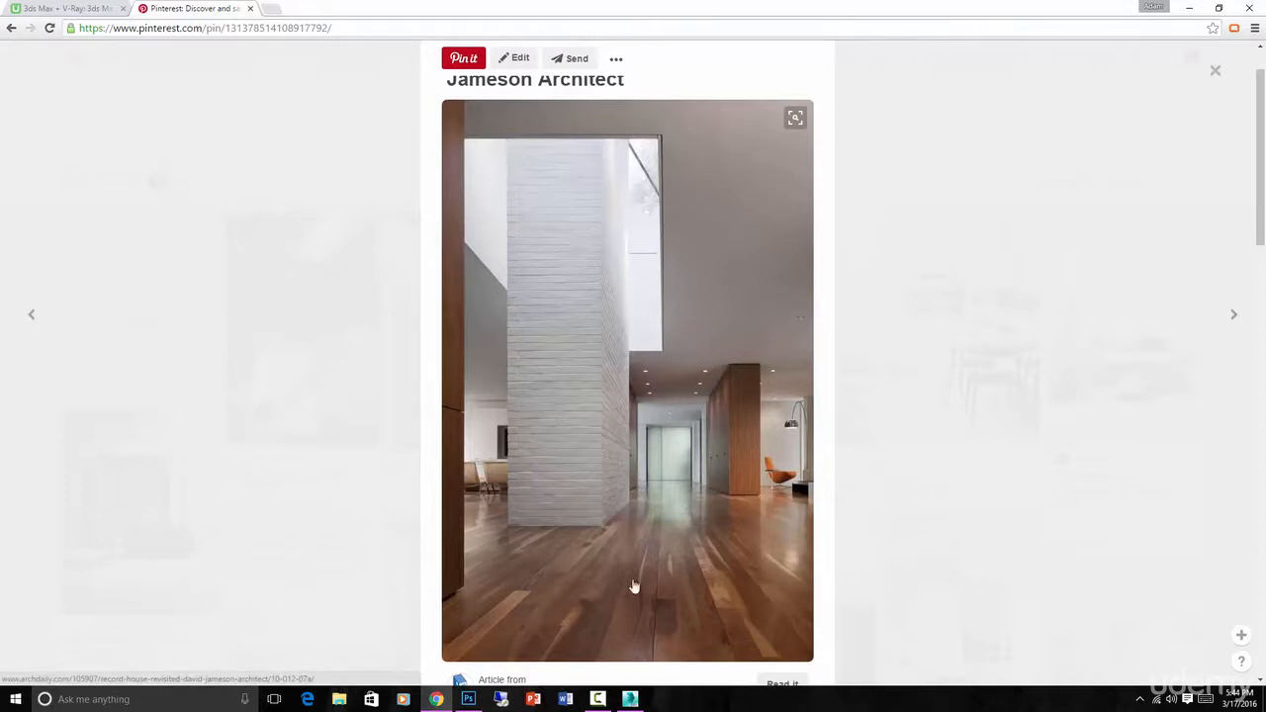
- Switch back to 3ds Max and examine the area around the brick chimney in top wireframe and shaded angled views
{"action": "left_click", "coordinate": [630, 699]}
{"action": "middle_click_drag", "start_coordinate": [537, 430], "coordinate": [603, 415]}
{"action": "scroll", "coordinate": [516, 347], "scroll_direction": "up", "scroll_amount": 2}
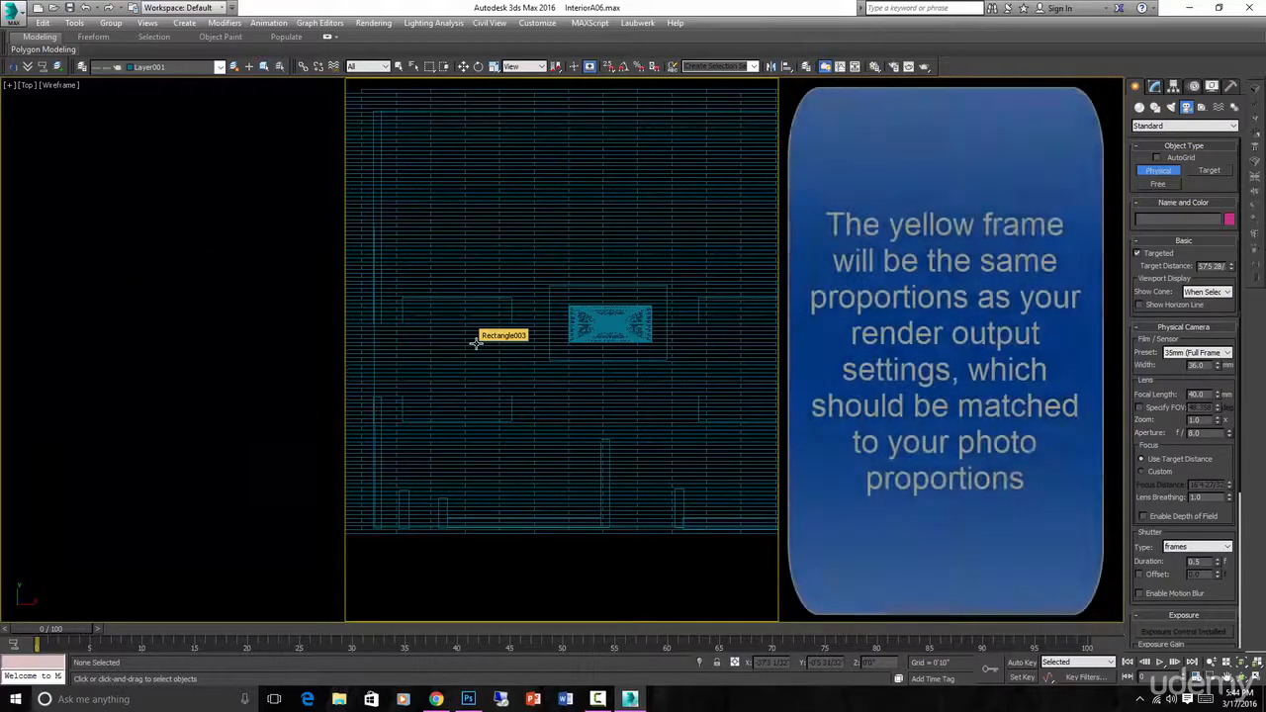
{"action": "scroll", "coordinate": [547, 363], "scroll_direction": "up", "scroll_amount": 4}
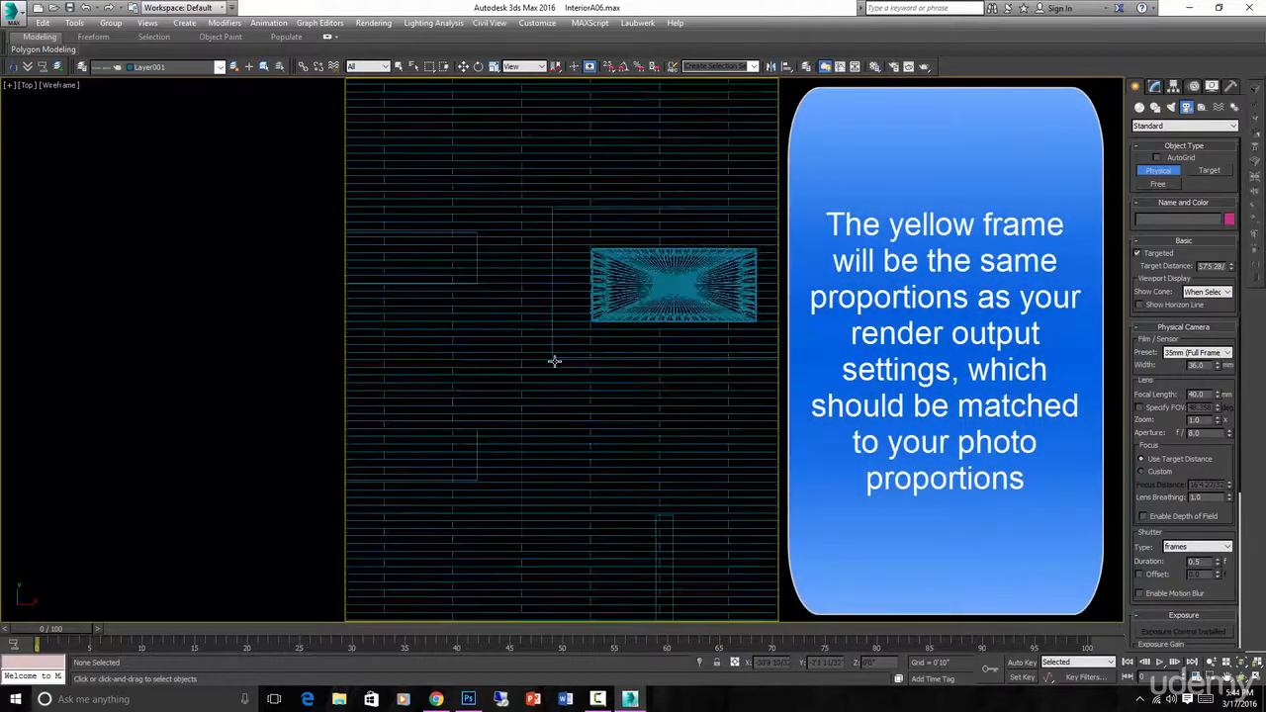
{"action": "scroll", "coordinate": [620, 358], "scroll_direction": "down", "scroll_amount": 3}
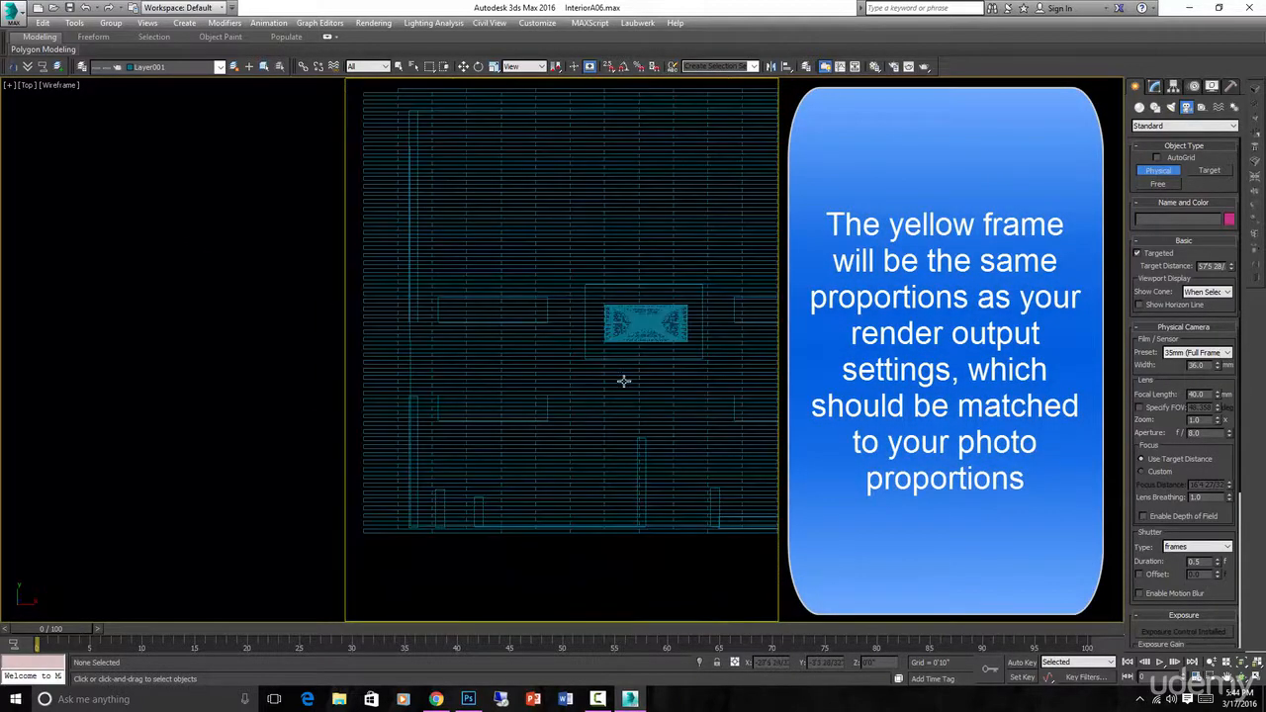
{"action": "mouse_move", "coordinate": [625, 379]}
{"action": "middle_mouse_down", "text": "alt"}
{"action": "mouse_move", "coordinate": [661, 342]}
{"action": "mouse_move", "coordinate": [622, 331]}
{"action": "mouse_move", "coordinate": [609, 265]}
{"action": "middle_mouse_up", "text": "alt"}
{"action": "key", "text": "F3"}
{"action": "scroll", "coordinate": [609, 265], "scroll_direction": "up", "scroll_amount": 2}
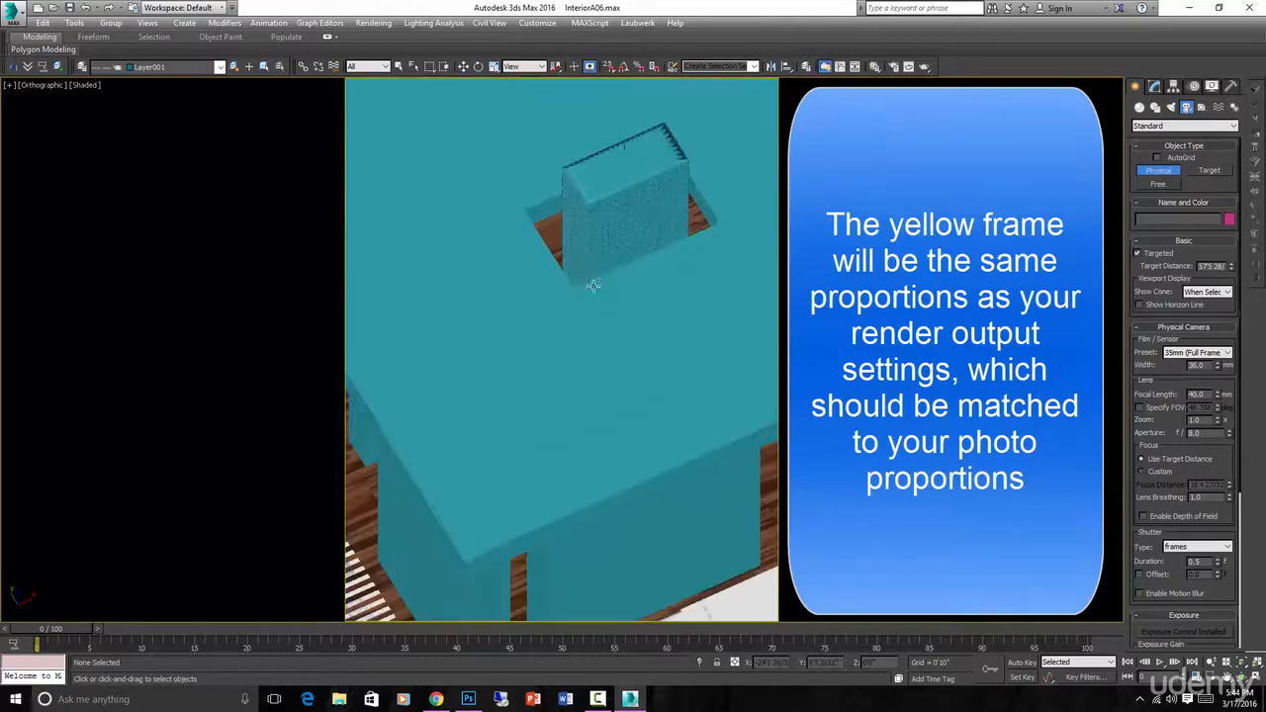
{"action": "key", "text": "t"}
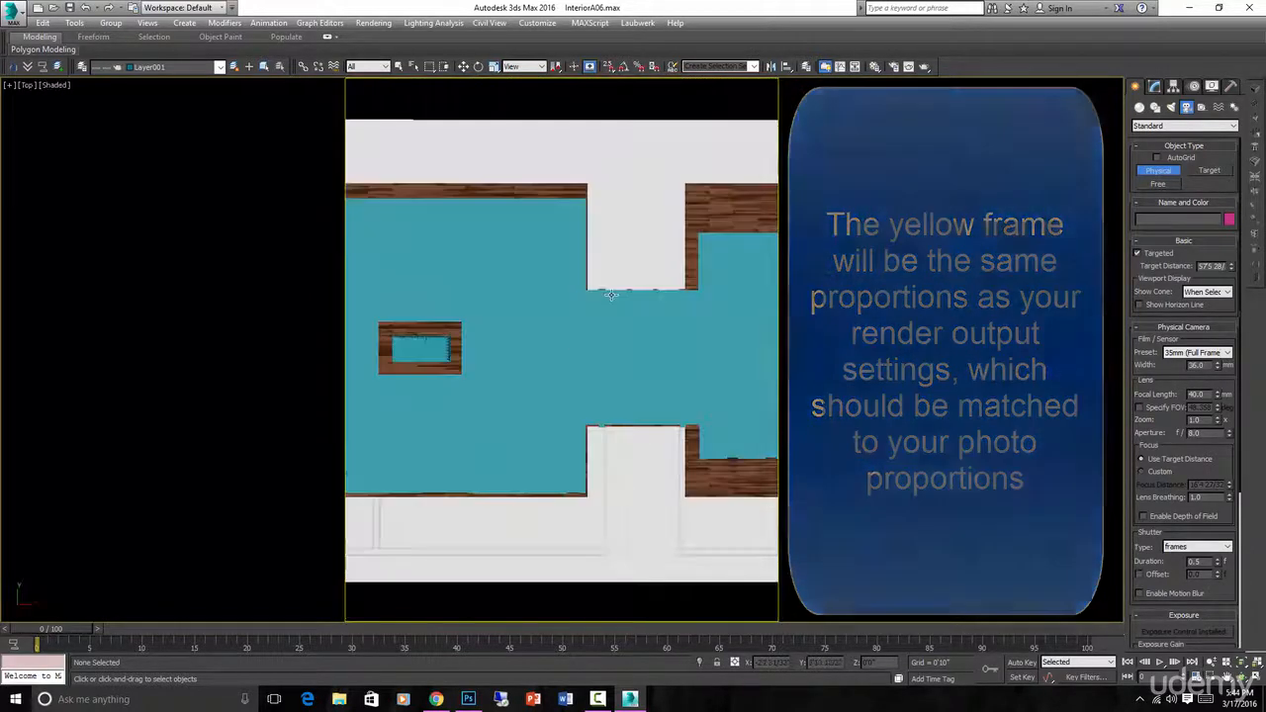
{"action": "key", "text": "F3"}
{"action": "scroll", "coordinate": [600, 353], "scroll_direction": "up", "scroll_amount": 2}
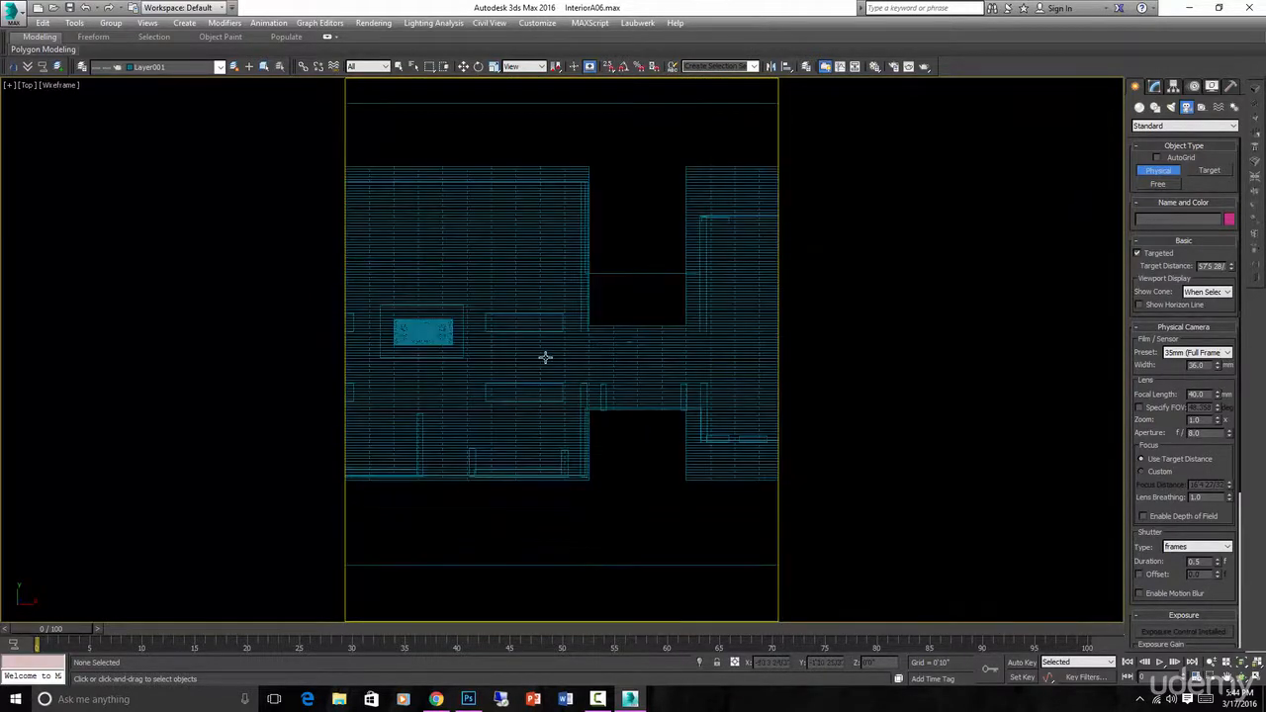
- Place a Physical camera with its target about 21 feet away, aimed past the chimney toward the hallway, and look through it in shaded mode
{"action": "middle_click_drag", "start_coordinate": [504, 357], "coordinate": [640, 345]}
{"action": "scroll", "coordinate": [569, 347], "scroll_direction": "up", "scroll_amount": 2}
{"action": "middle_click_drag", "start_coordinate": [545, 347], "coordinate": [655, 345]}
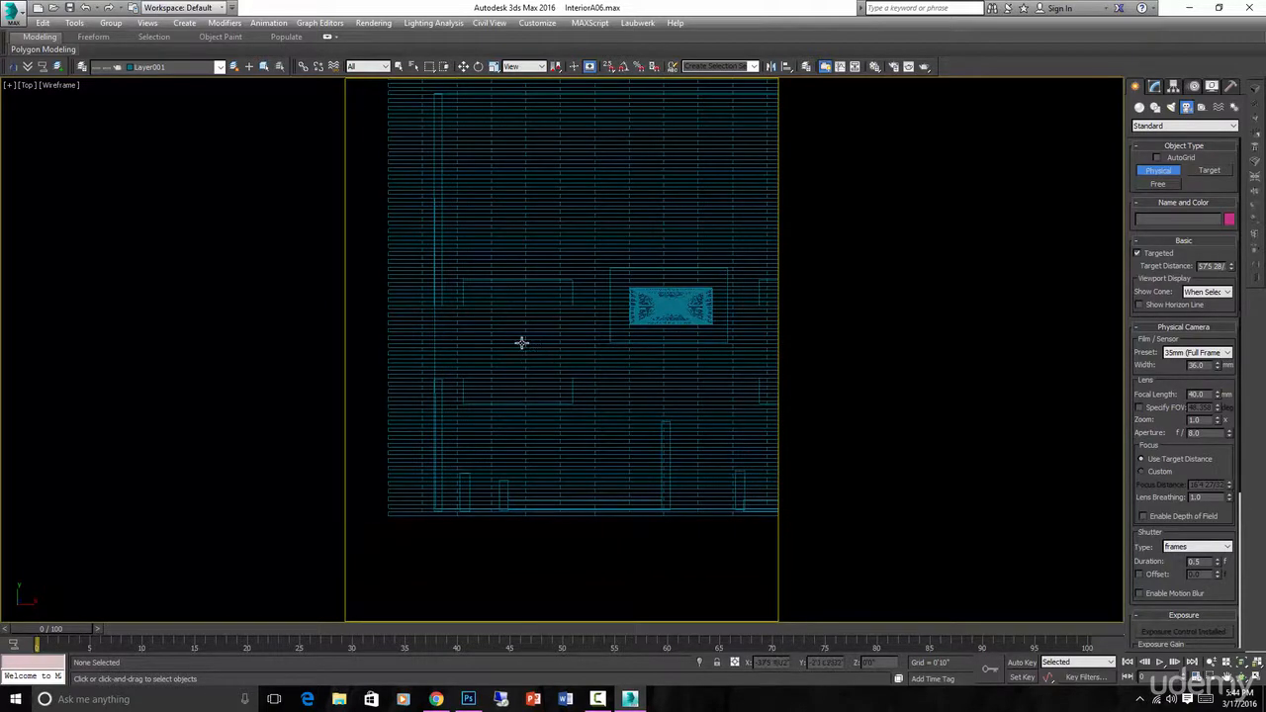
{"action": "left_click_drag", "start_coordinate": [522, 342], "coordinate": [765, 342]}
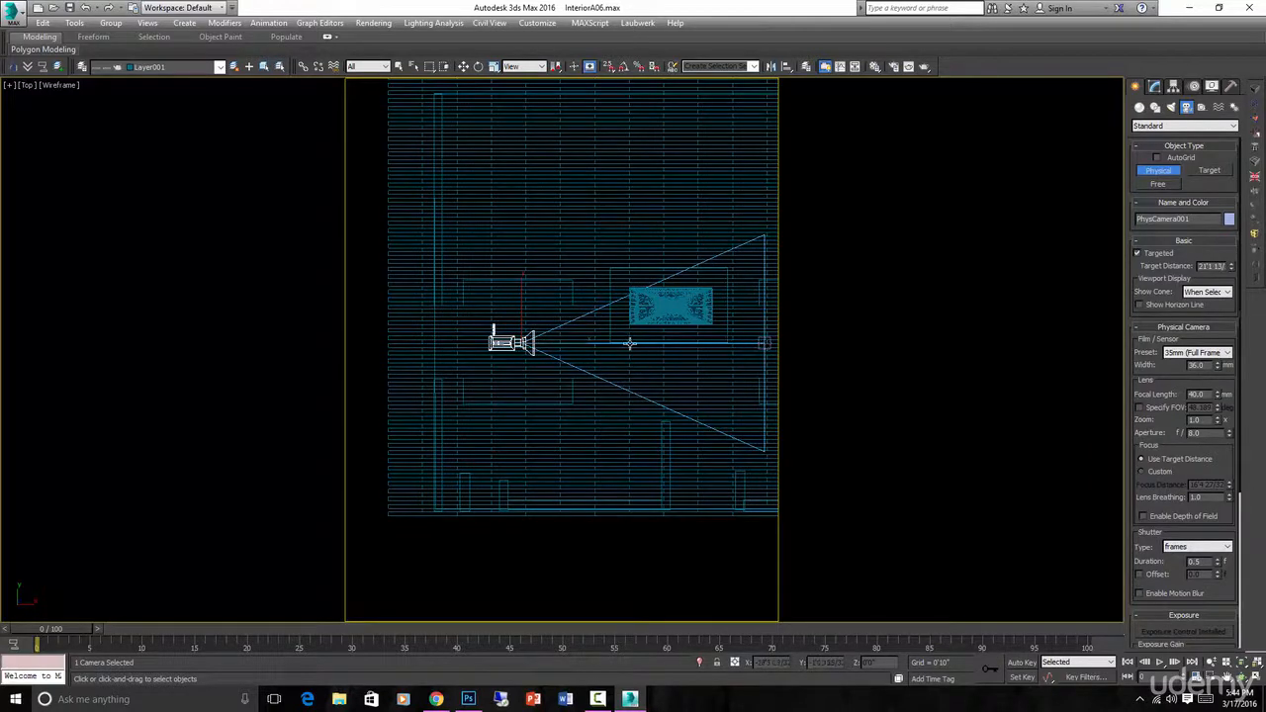
{"action": "key", "text": "c"}
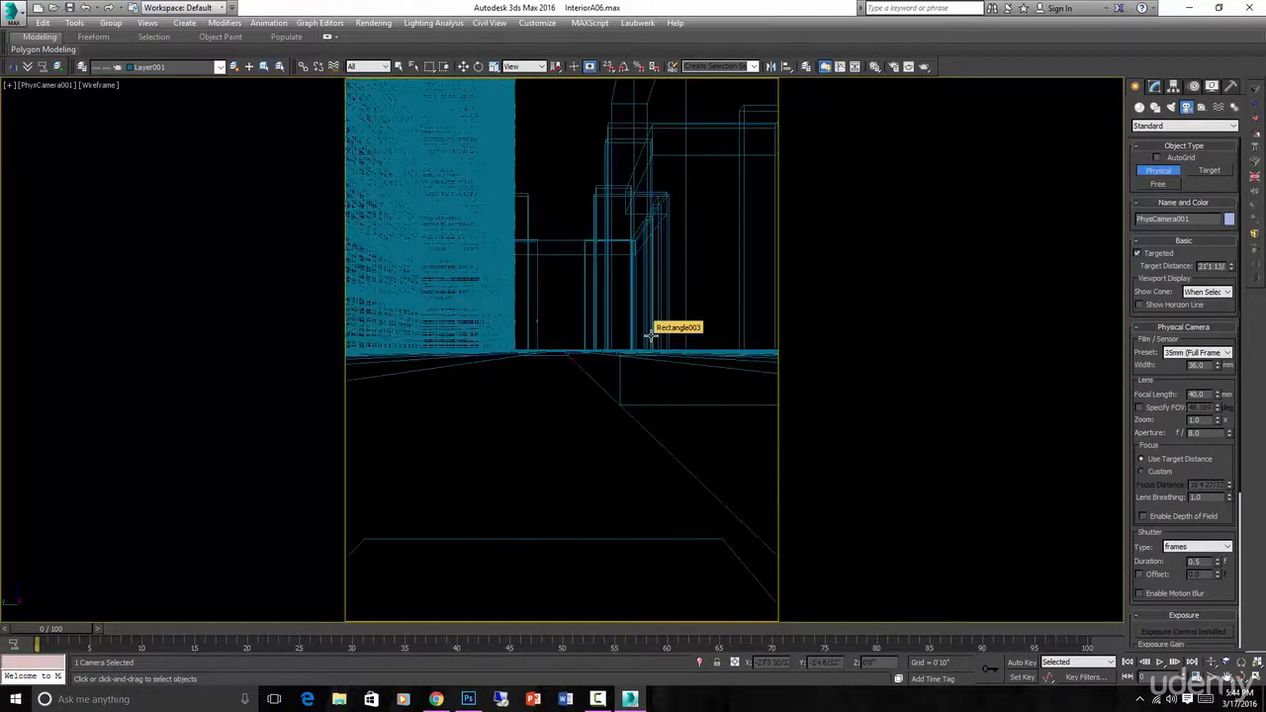
{"action": "key", "text": "F3"}
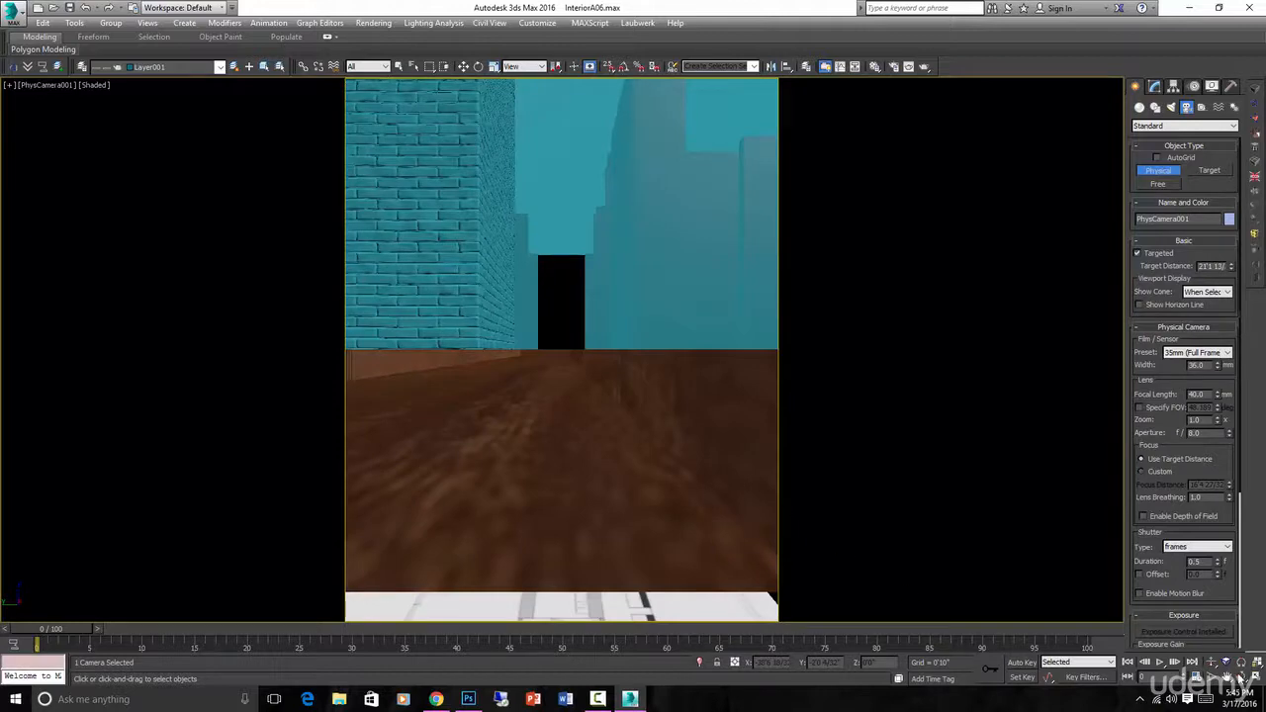
- Truck the camera up above the floor and pan it upward to show more of the chimney and ceiling
{"action": "left_click", "coordinate": [1227, 677]}
{"action": "left_click_drag", "start_coordinate": [522, 303], "coordinate": [526, 329]}
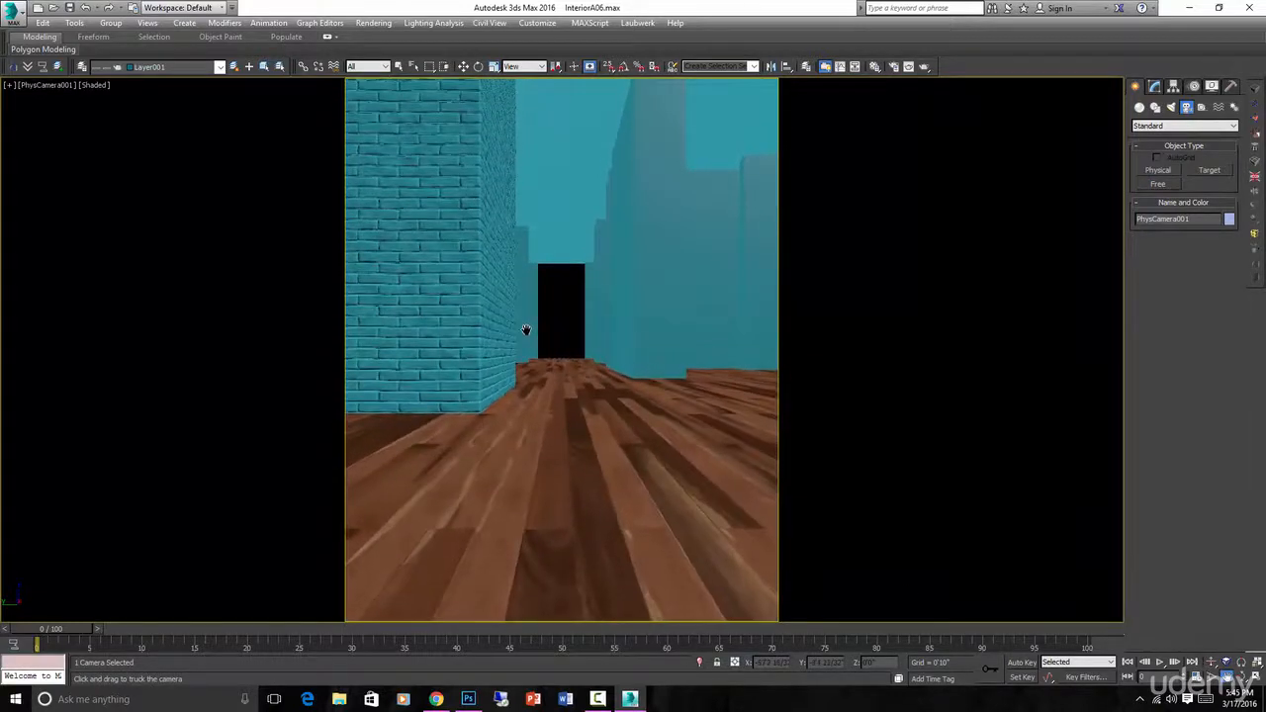
{"action": "left_click", "coordinate": [1242, 676]}
{"action": "left_click_drag", "start_coordinate": [574, 377], "coordinate": [576, 366]}
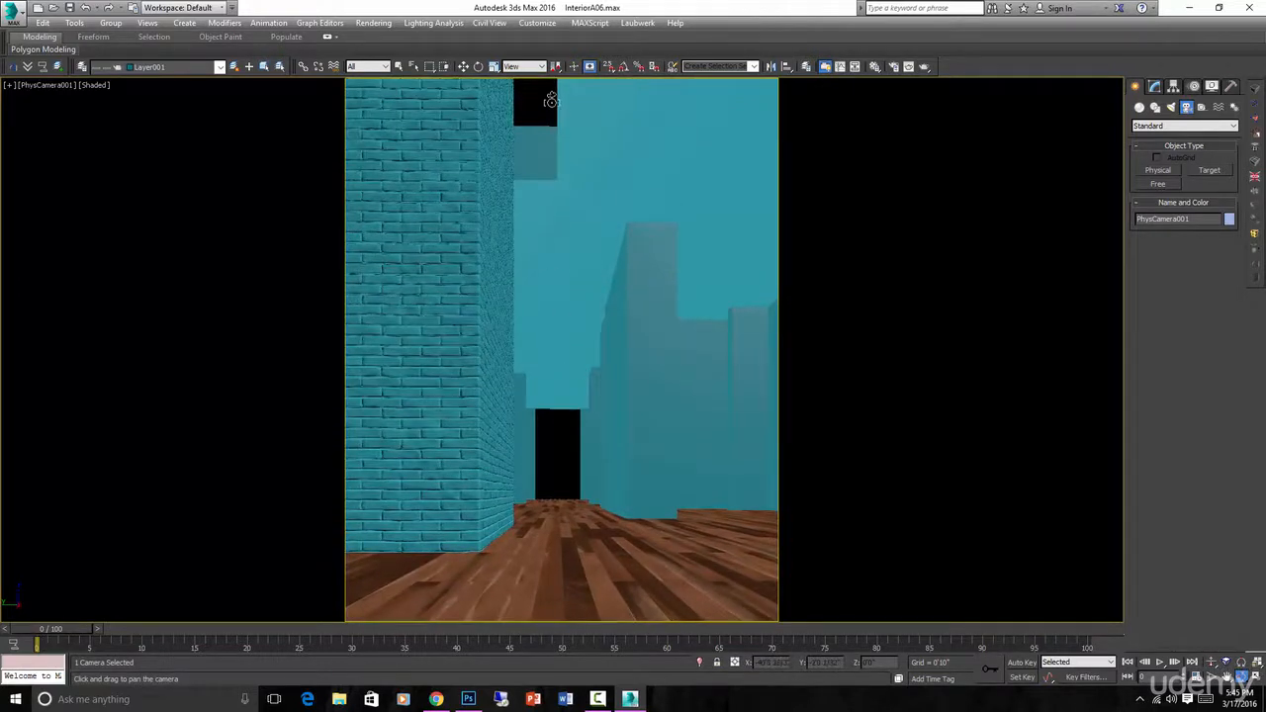
{"action": "left_click_drag", "start_coordinate": [576, 331], "coordinate": [578, 331]}
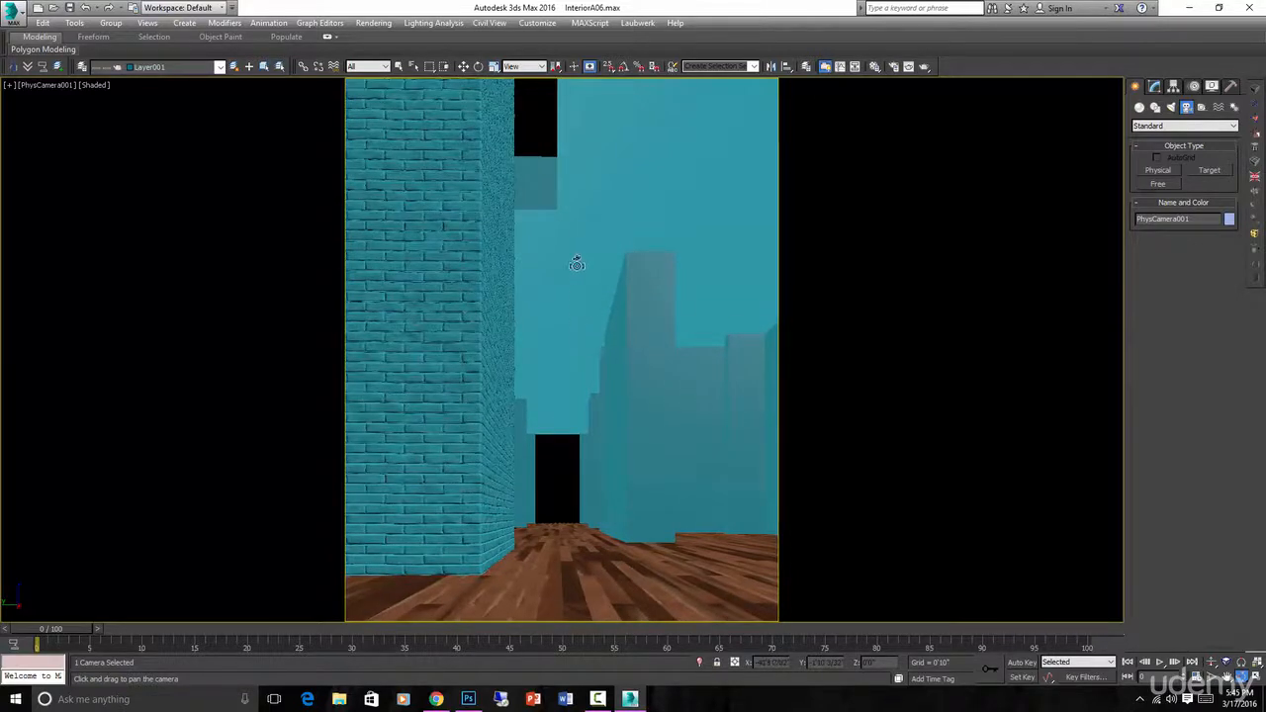
- Select the camera of the current view and open its Physical Camera parameters for editing
{"action": "left_click", "coordinate": [34, 85]}
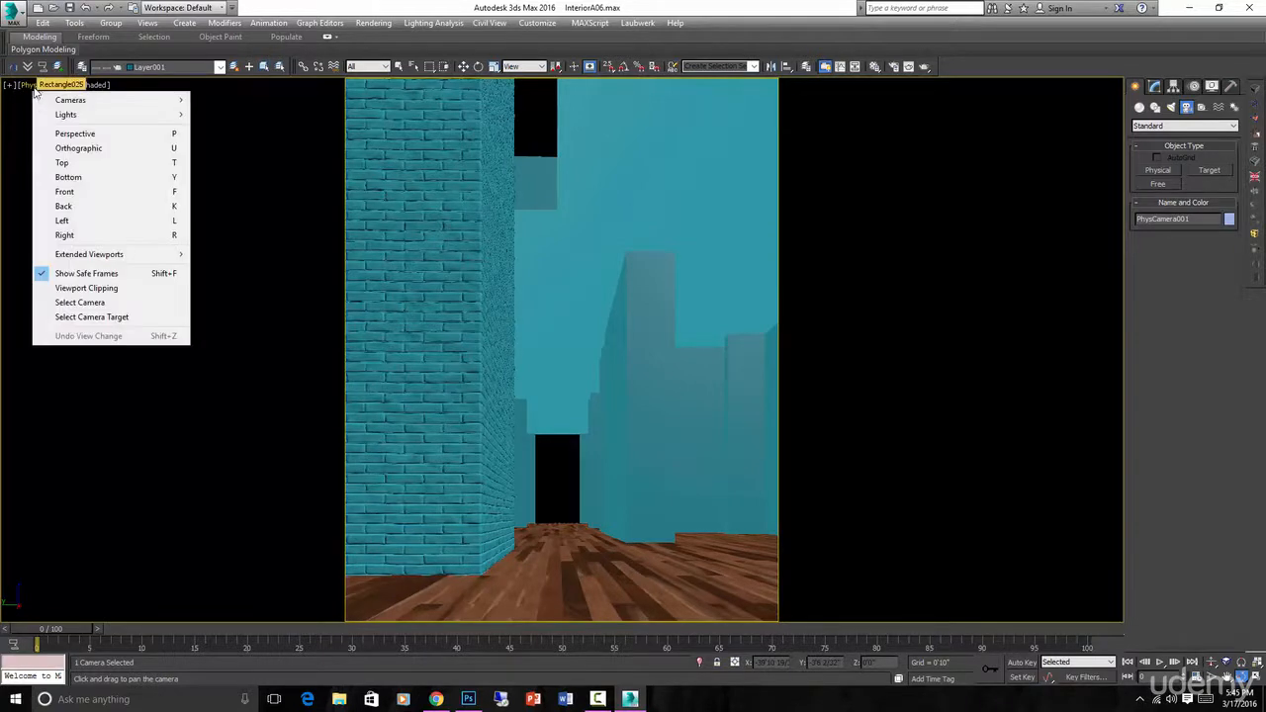
{"action": "left_click", "coordinate": [85, 302]}
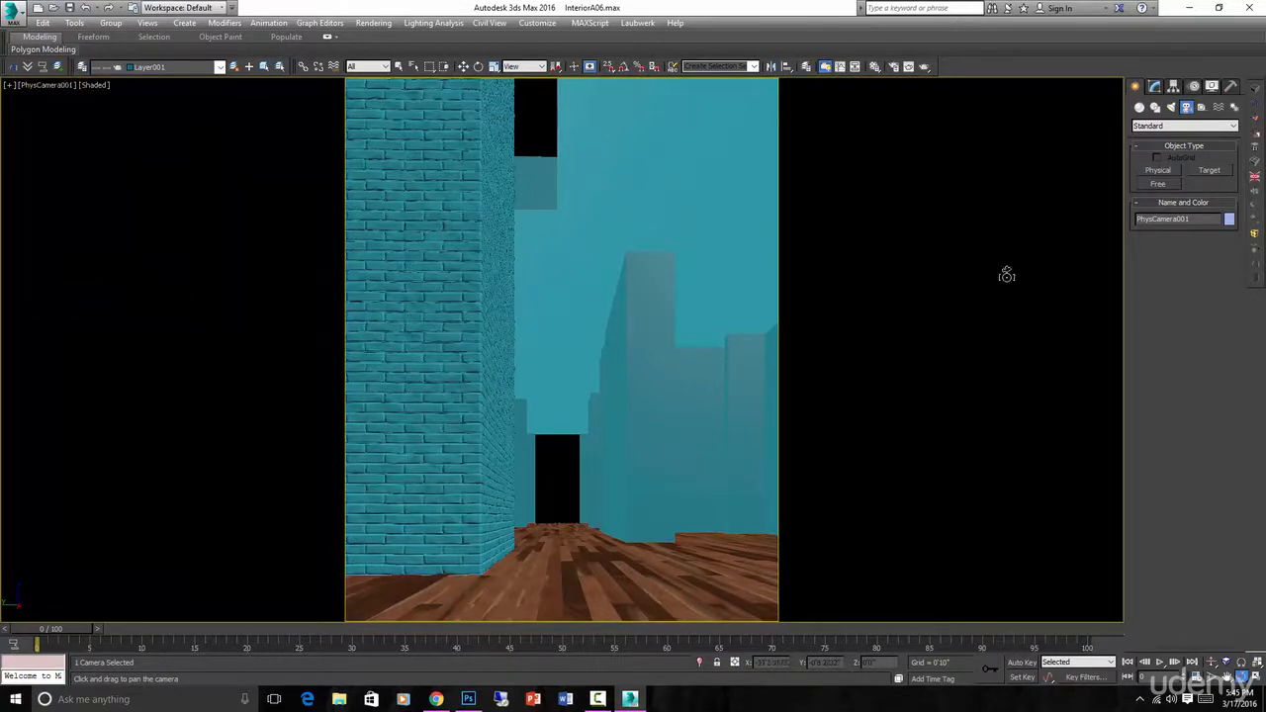
{"action": "left_click", "coordinate": [1153, 87]}
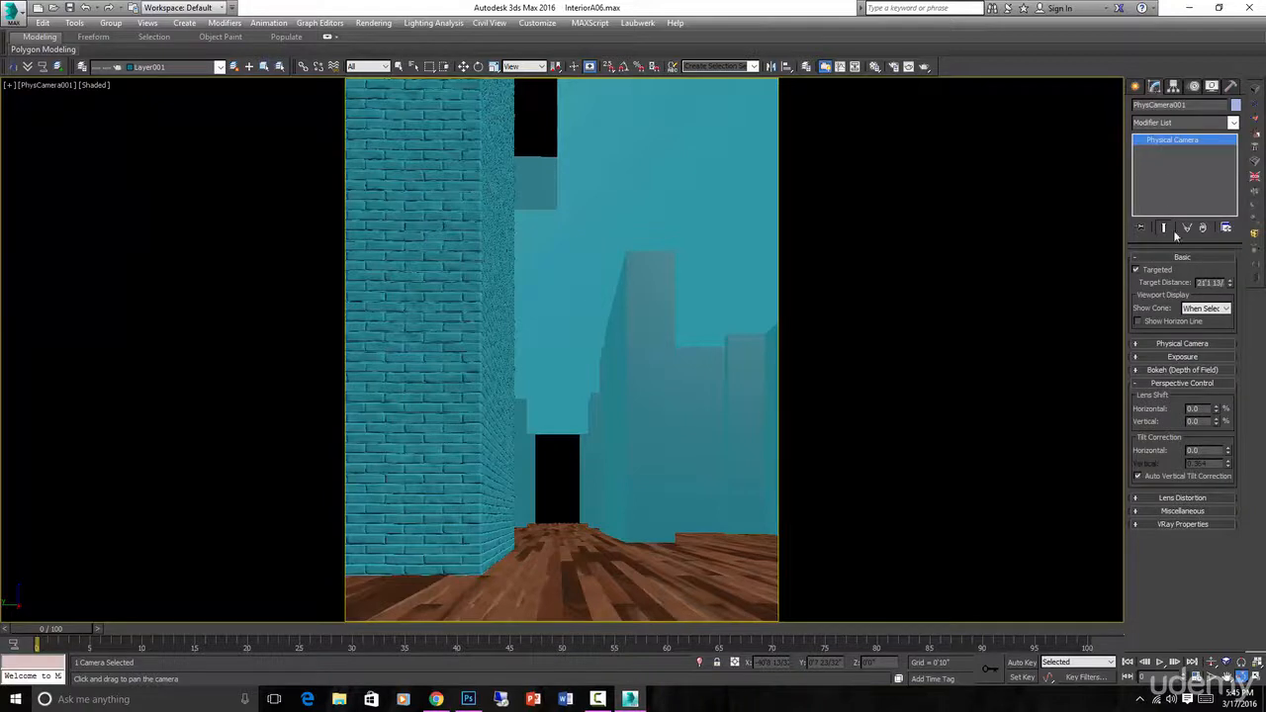
{"action": "left_click", "coordinate": [1194, 343]}
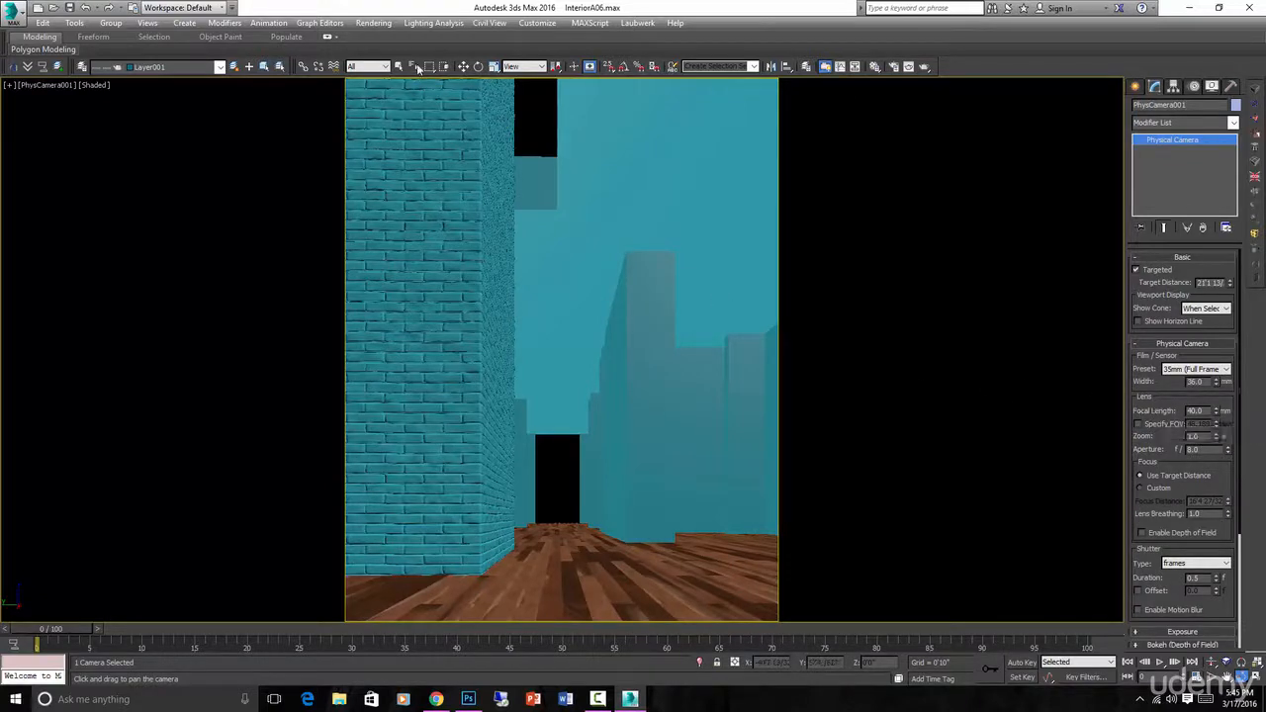
- Set the scene's exposure control to <no exposure control> in the environment settings and close the dialog
{"action": "left_click", "coordinate": [374, 23]}
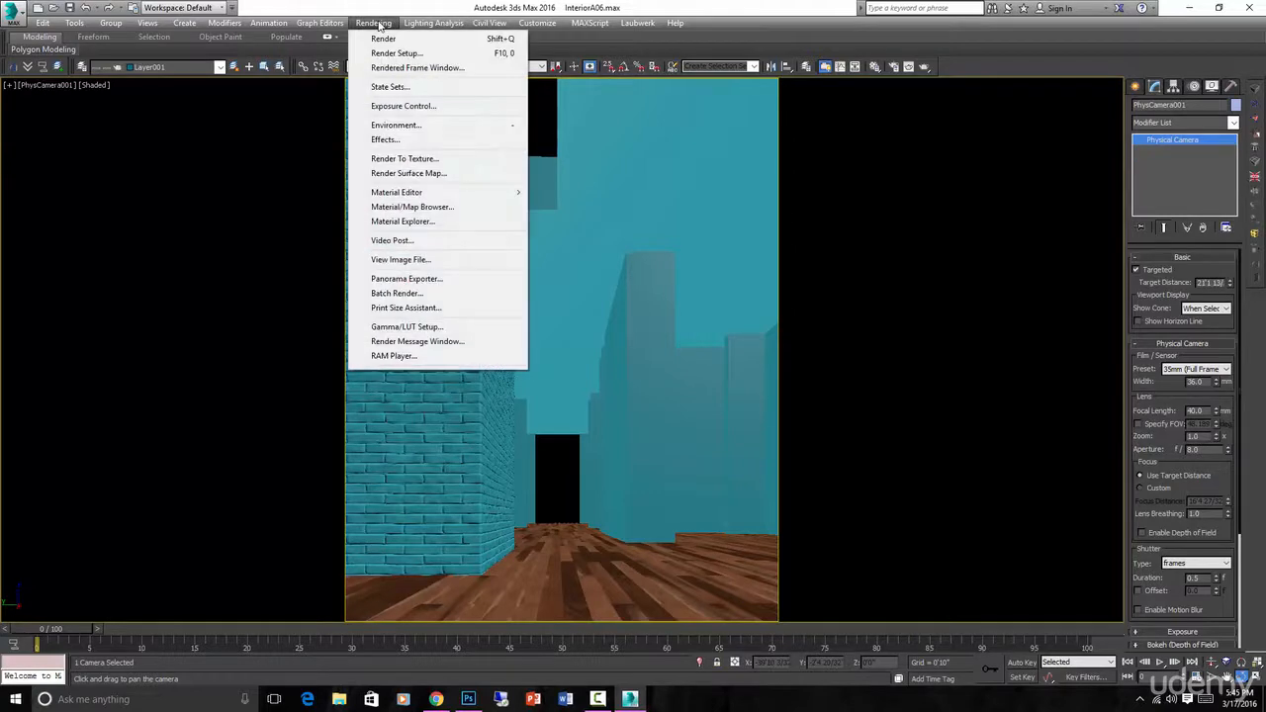
{"action": "left_click", "coordinate": [399, 126]}
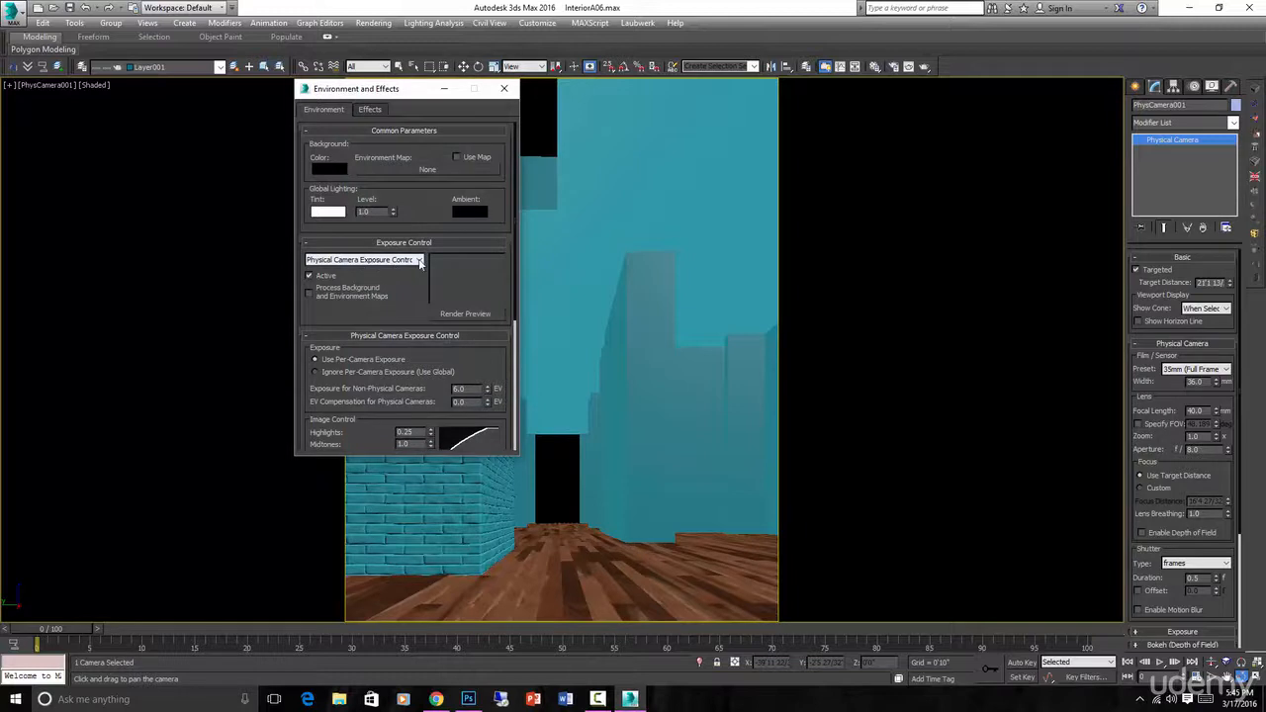
{"action": "left_click", "coordinate": [367, 260]}
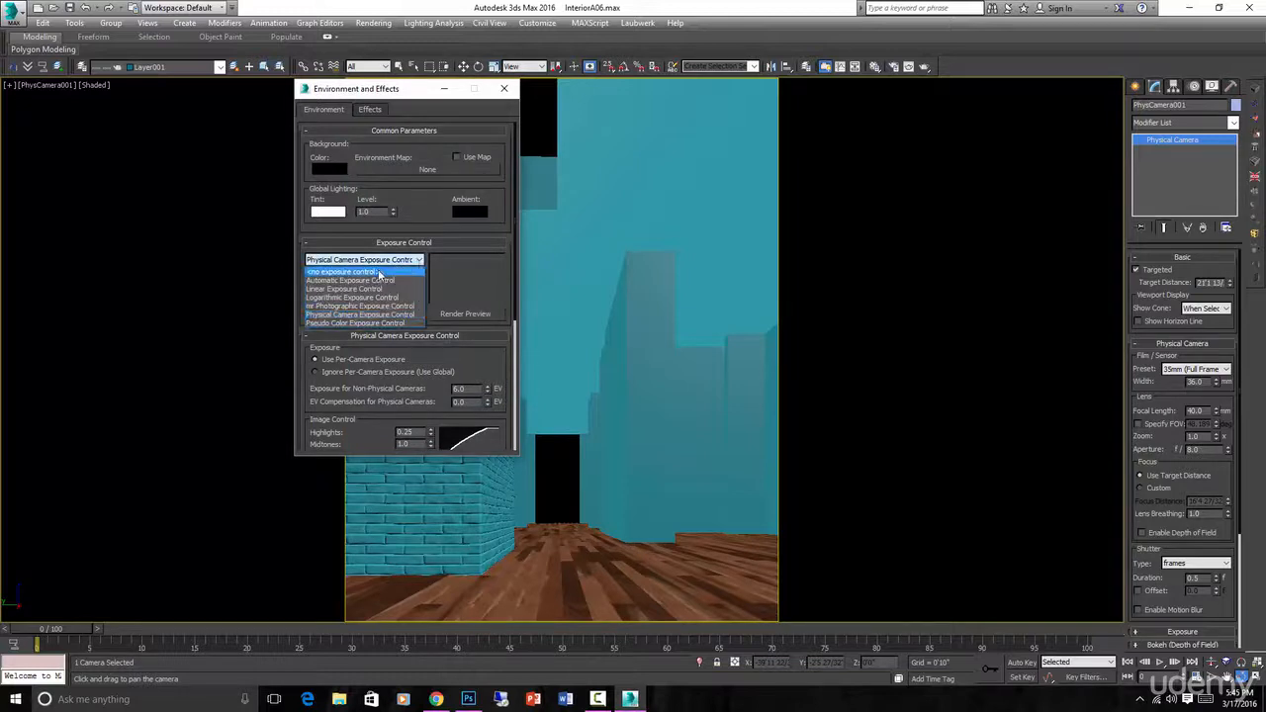
{"action": "left_click", "coordinate": [379, 272]}
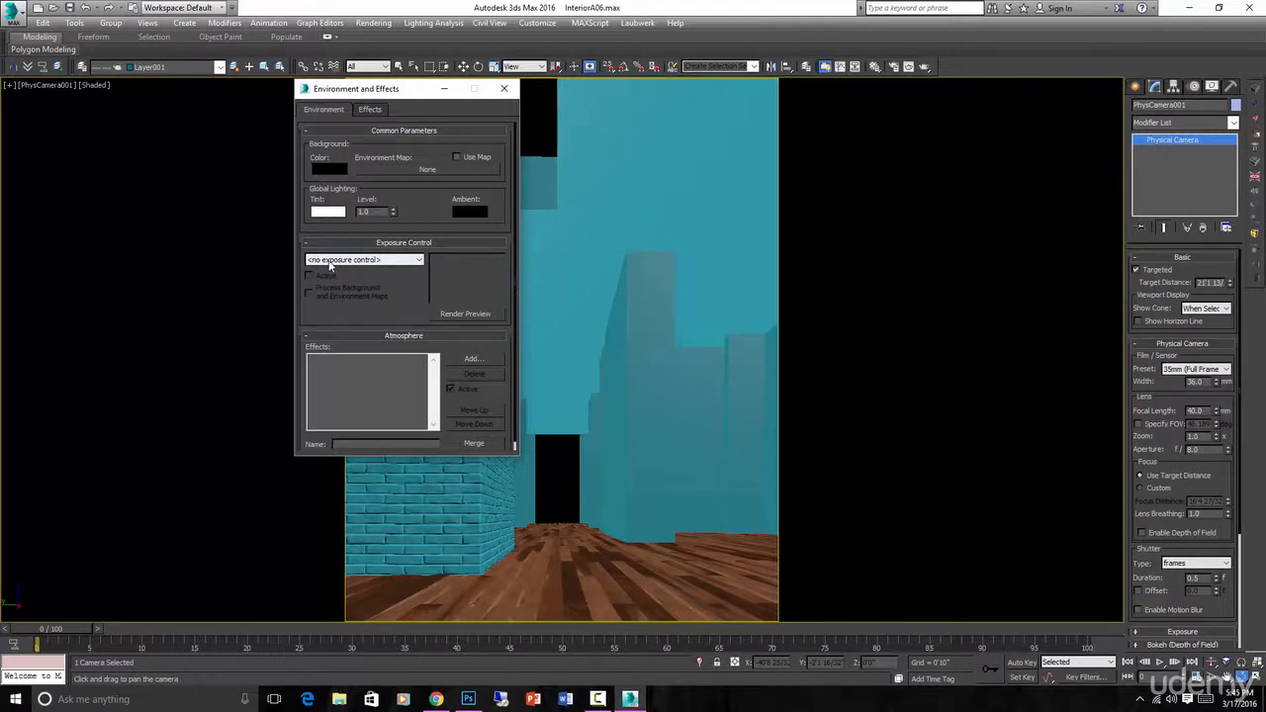
{"action": "left_click", "coordinate": [504, 88]}
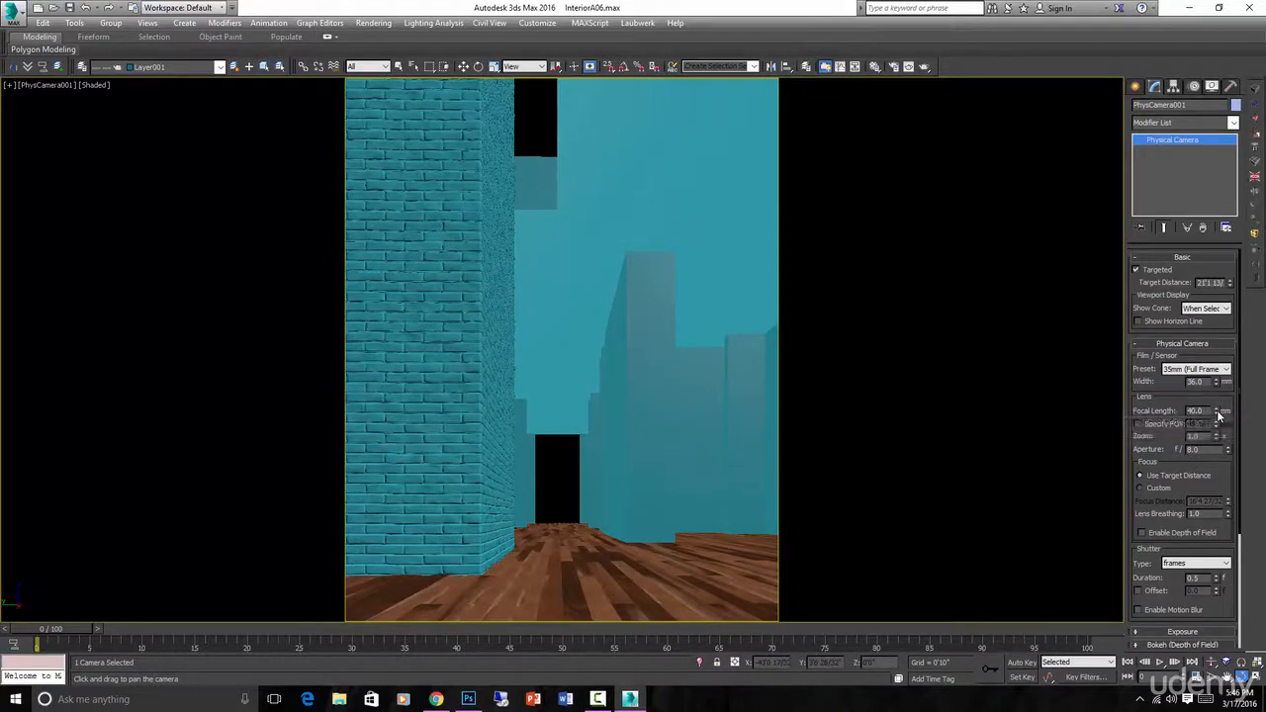
- Set the camera's focal length to 23 mm and truck the camera slightly upward
{"action": "left_click_drag", "start_coordinate": [1216, 412], "coordinate": [1217, 424]}
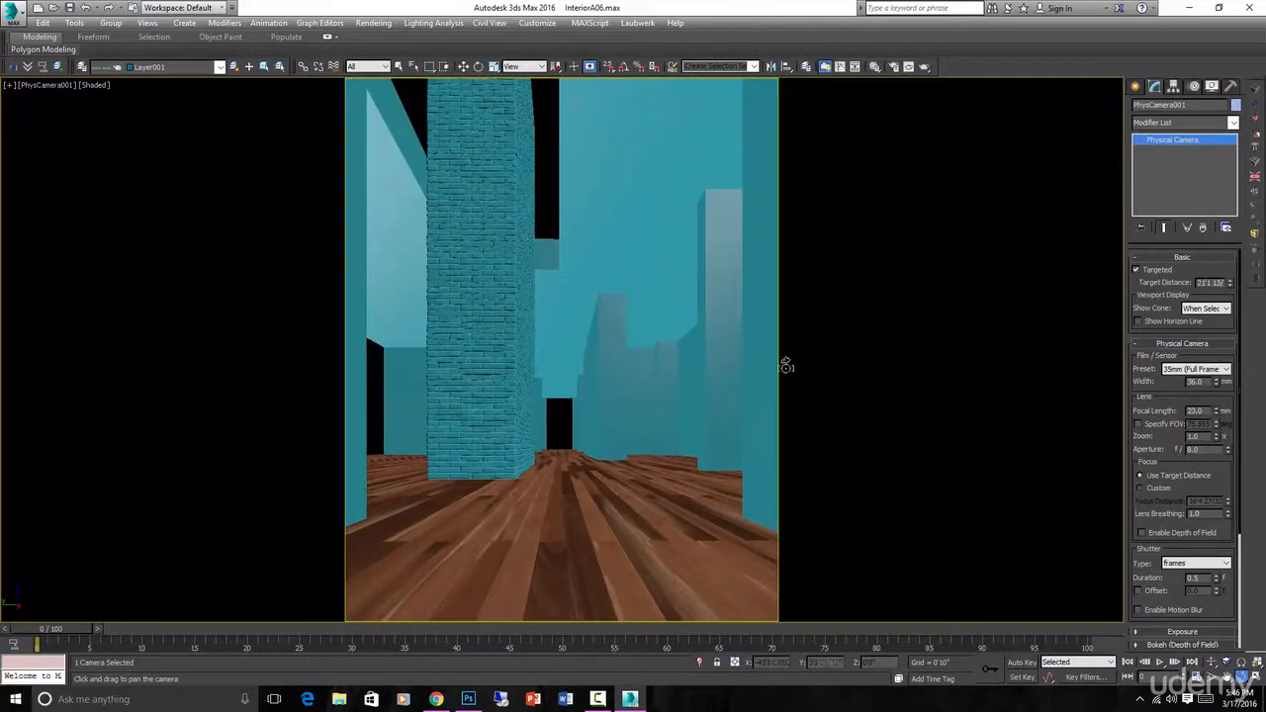
{"action": "left_click", "coordinate": [1226, 681]}
{"action": "left_click_drag", "start_coordinate": [755, 465], "coordinate": [753, 469]}
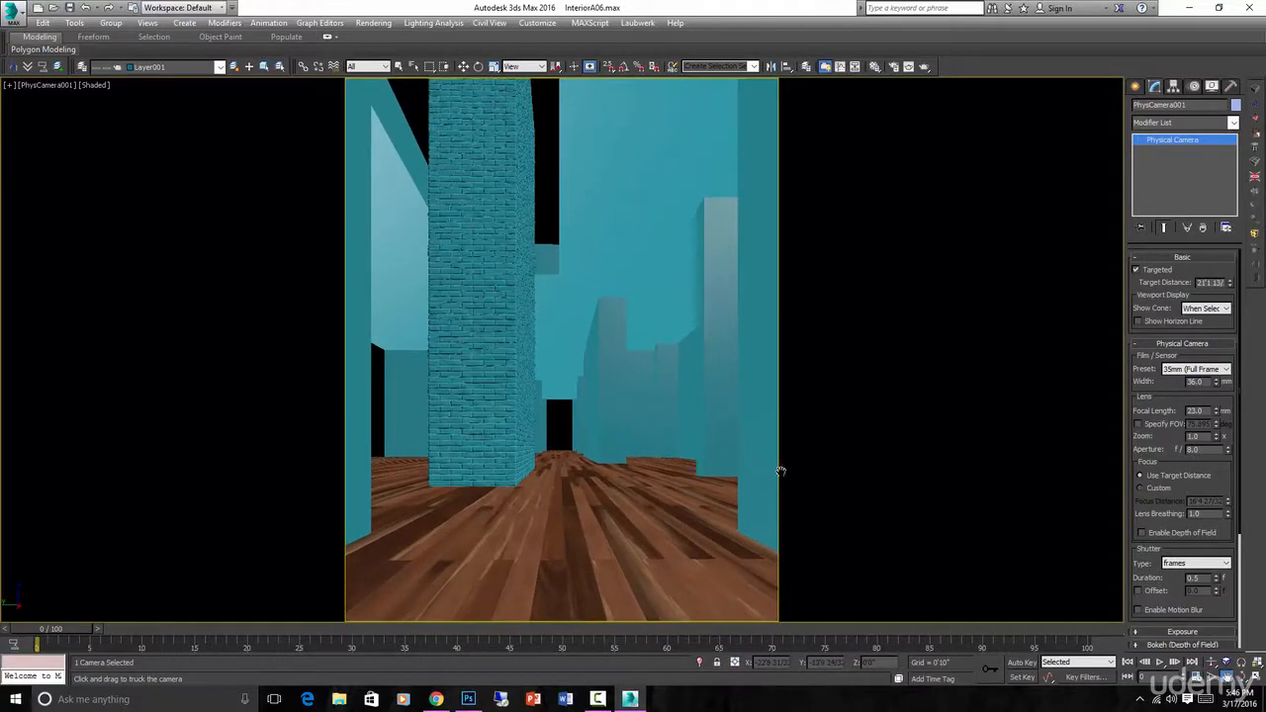
- Compare the camera view with the reference photo in Chrome, and try panning the camera upward in 3ds Max
{"action": "left_click", "coordinate": [437, 699]}
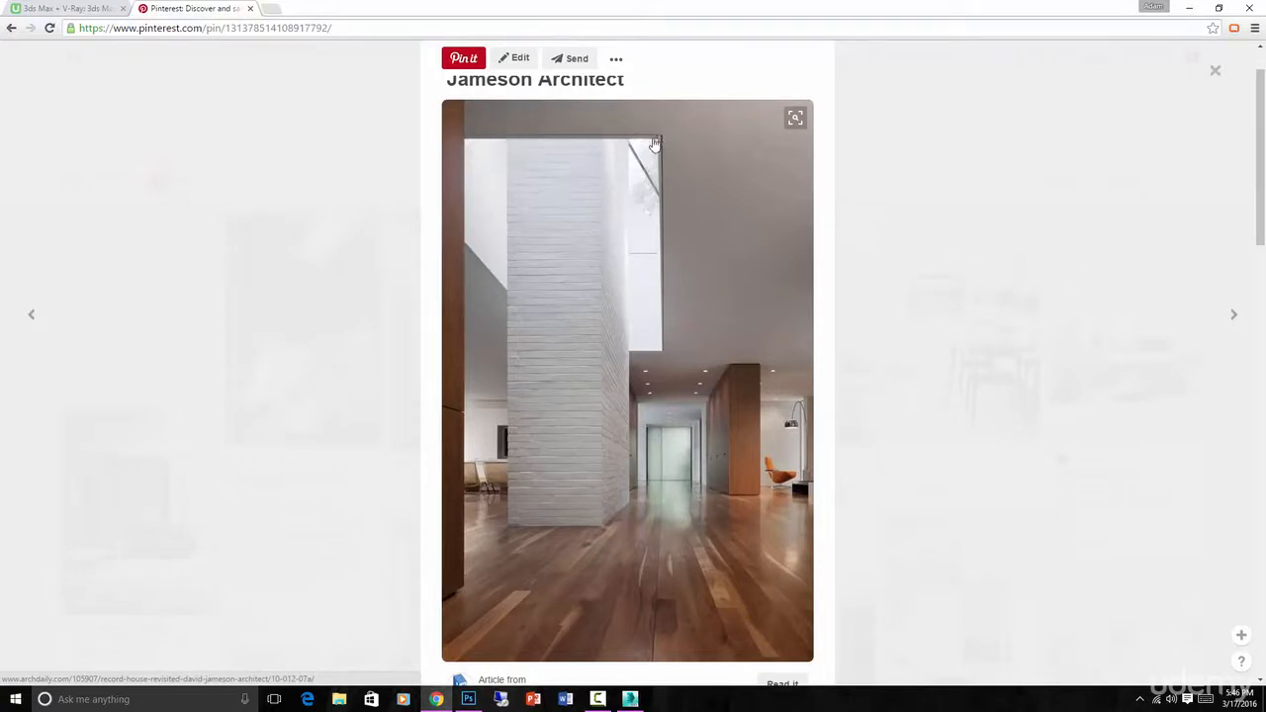
{"action": "left_click", "coordinate": [630, 700]}
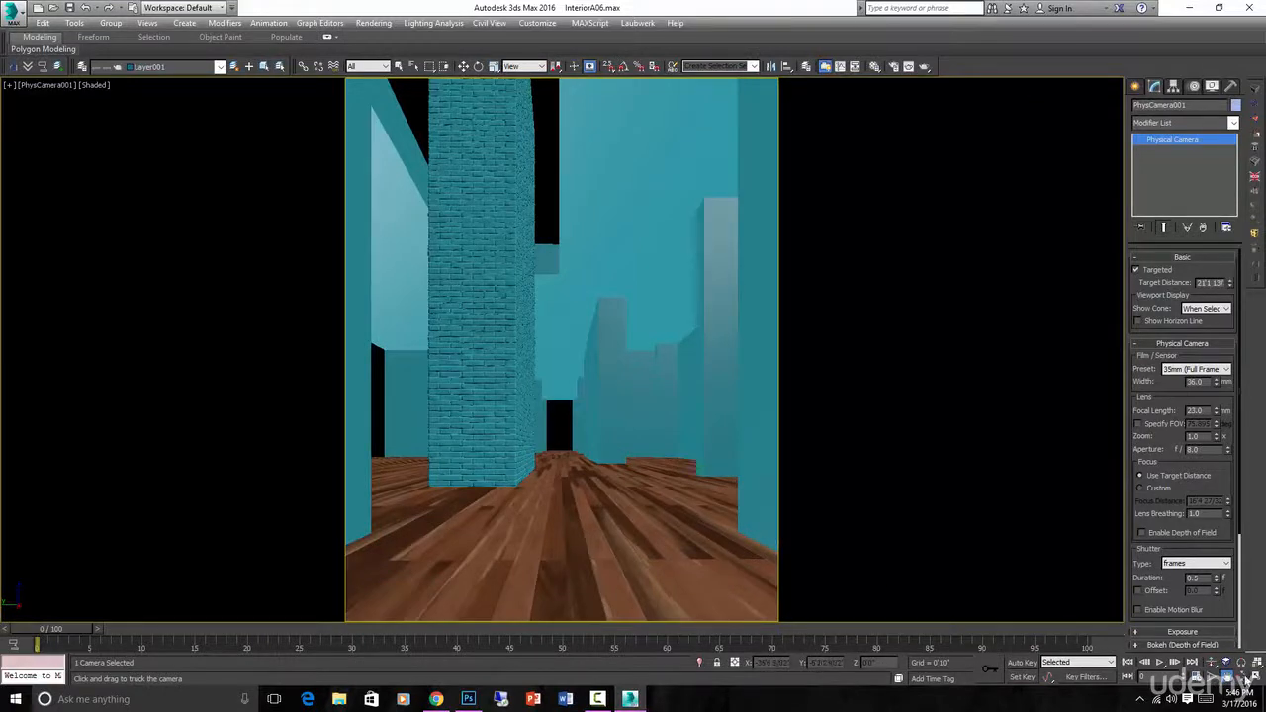
{"action": "left_click_drag", "start_coordinate": [440, 425], "coordinate": [438, 428]}
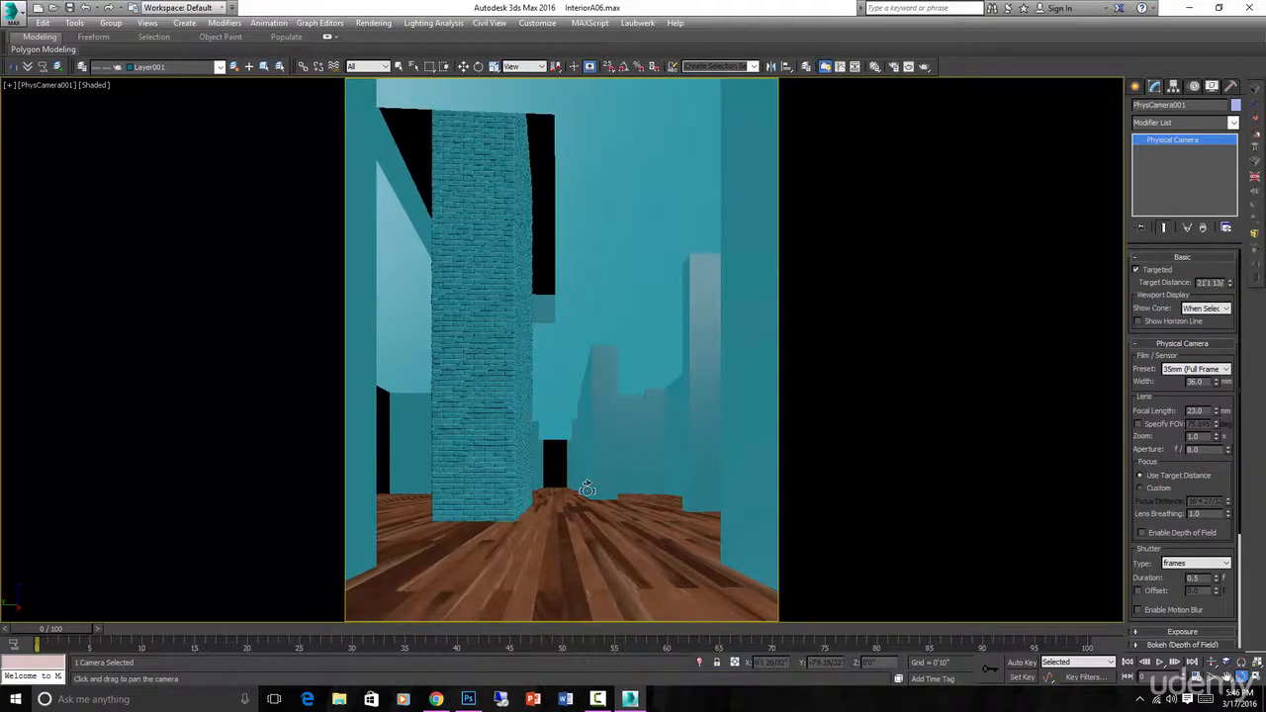
{"action": "left_click_drag", "start_coordinate": [587, 488], "coordinate": [572, 463]}
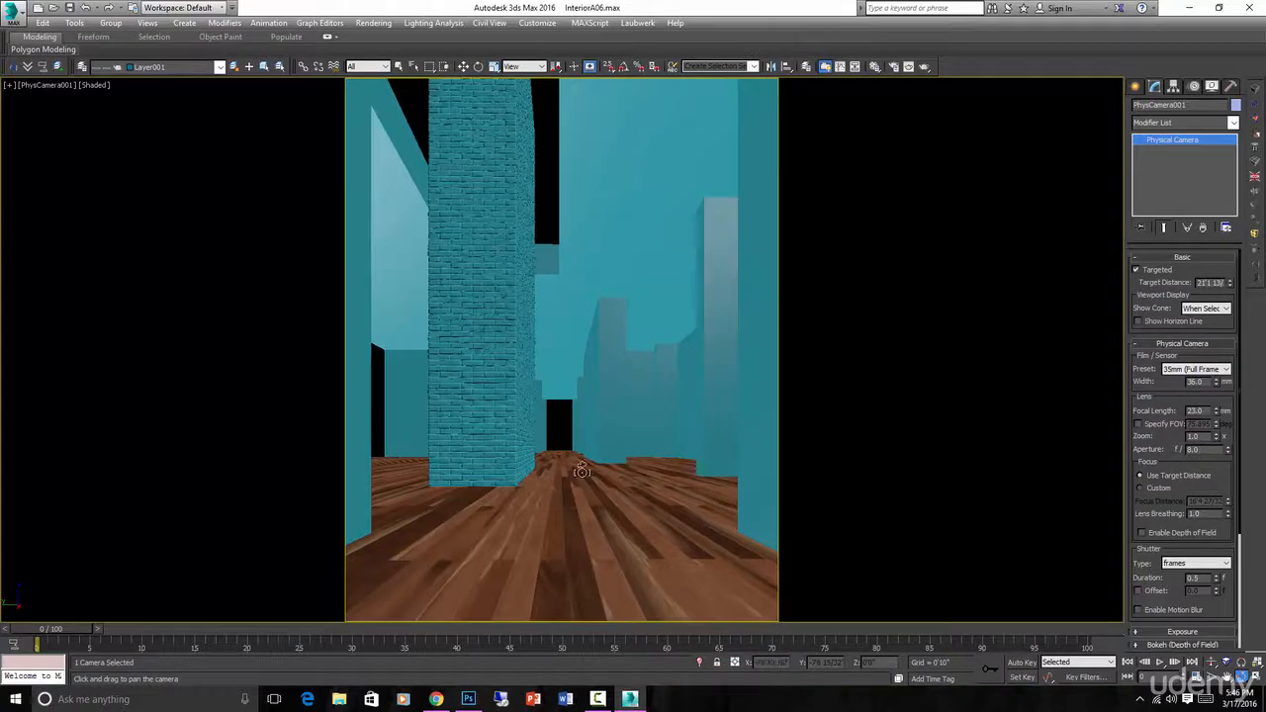
- Select the target of the current camera and raise it with an exact Z move to about 12'3 19/32"
{"action": "left_click", "coordinate": [46, 85]}
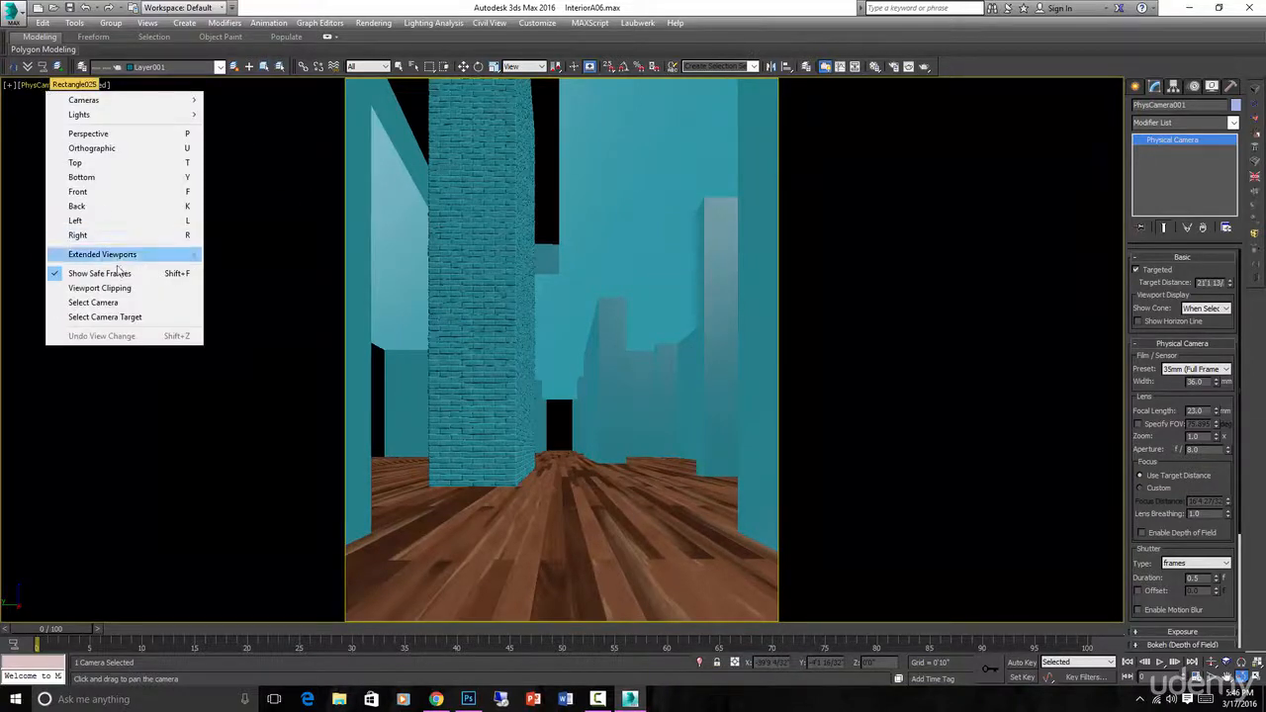
{"action": "left_click", "coordinate": [105, 316]}
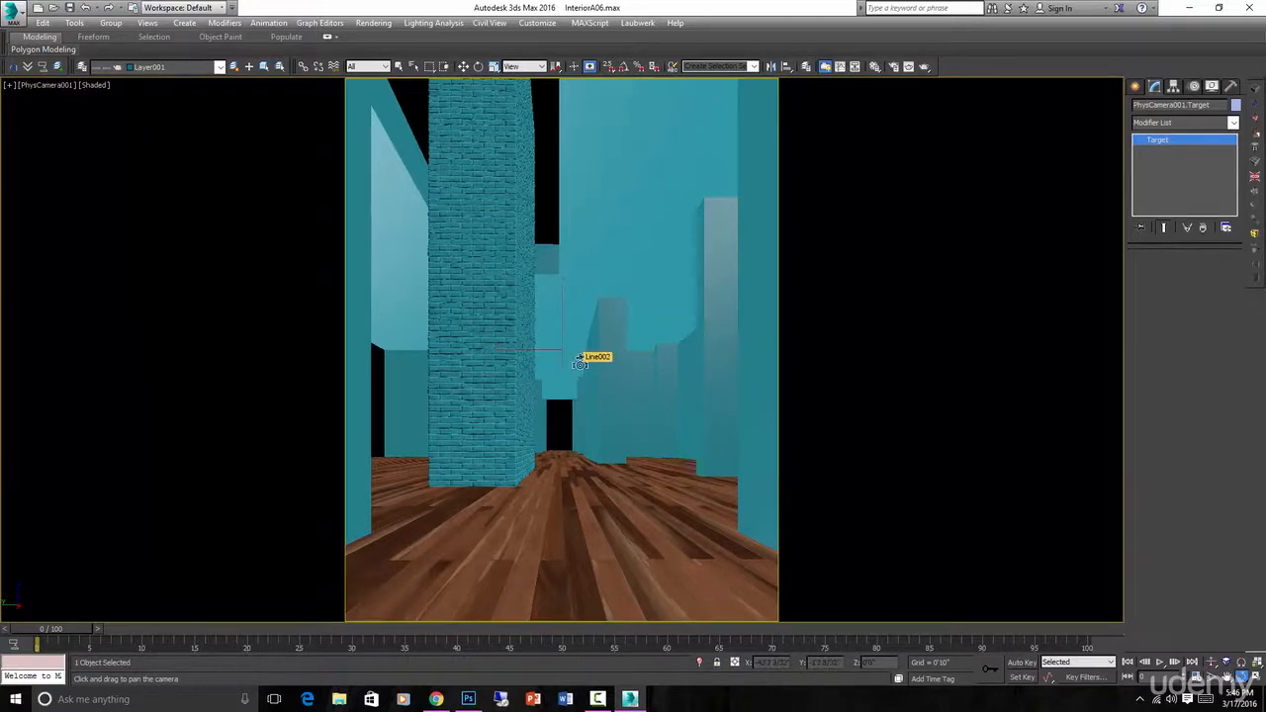
{"action": "key", "text": "w"}
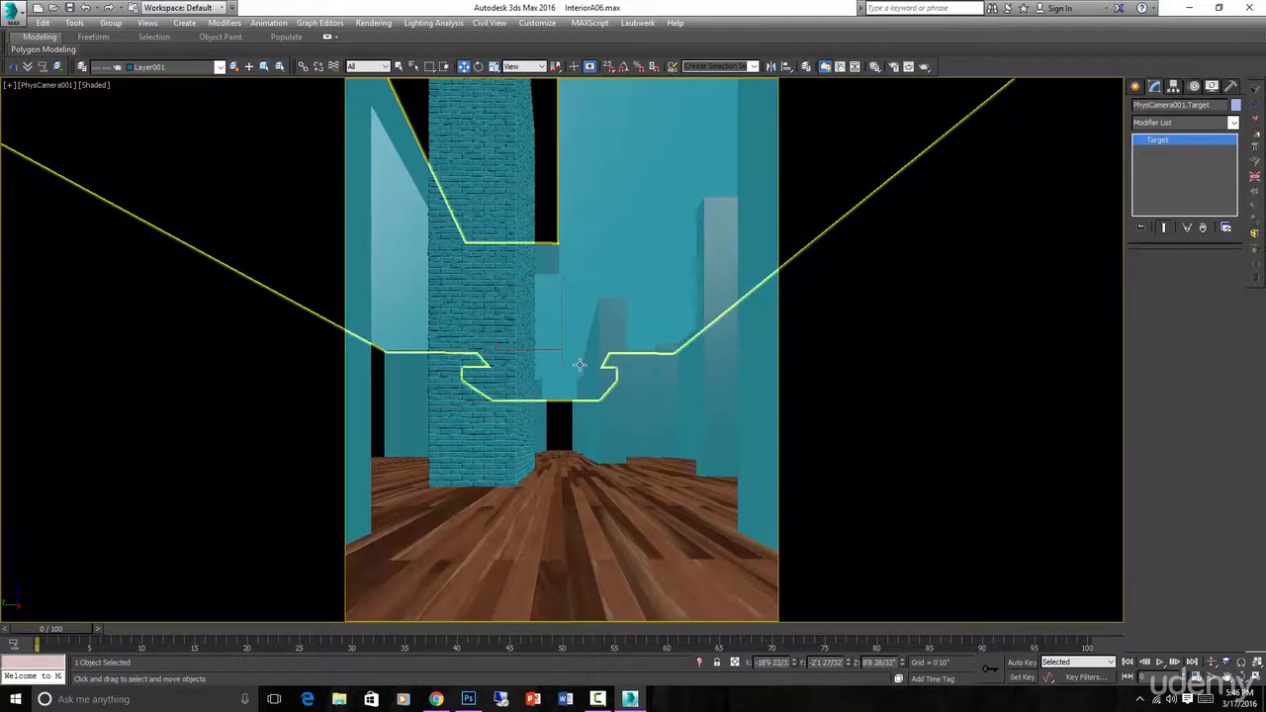
{"action": "right_click", "coordinate": [579, 365]}
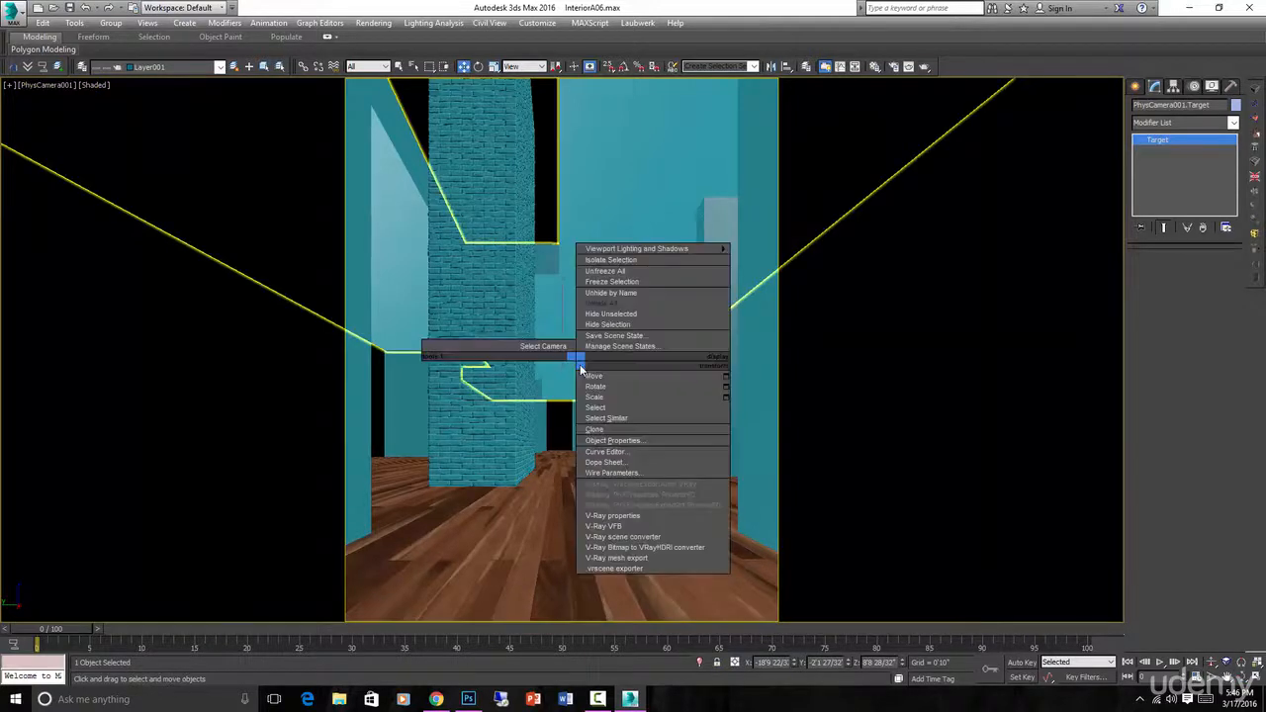
{"action": "left_click", "coordinate": [726, 376]}
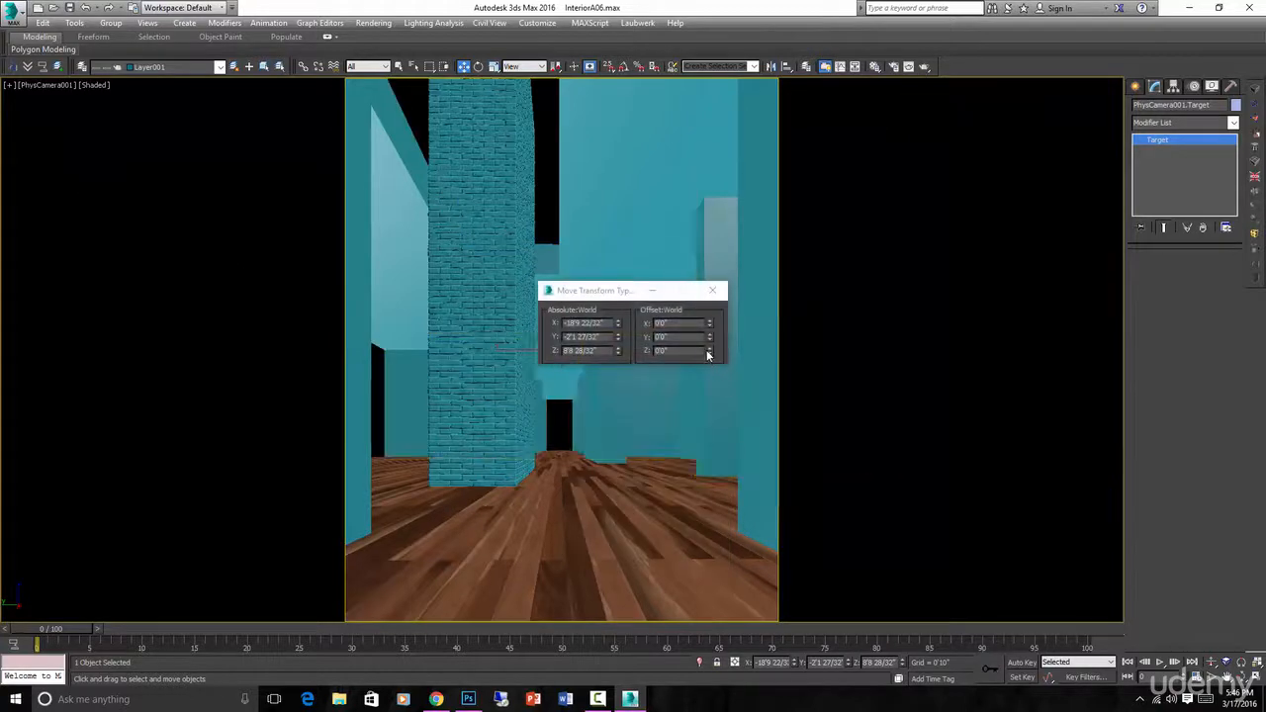
{"action": "left_click_drag", "start_coordinate": [709, 348], "coordinate": [699, 303]}
{"action": "left_click", "coordinate": [720, 292]}
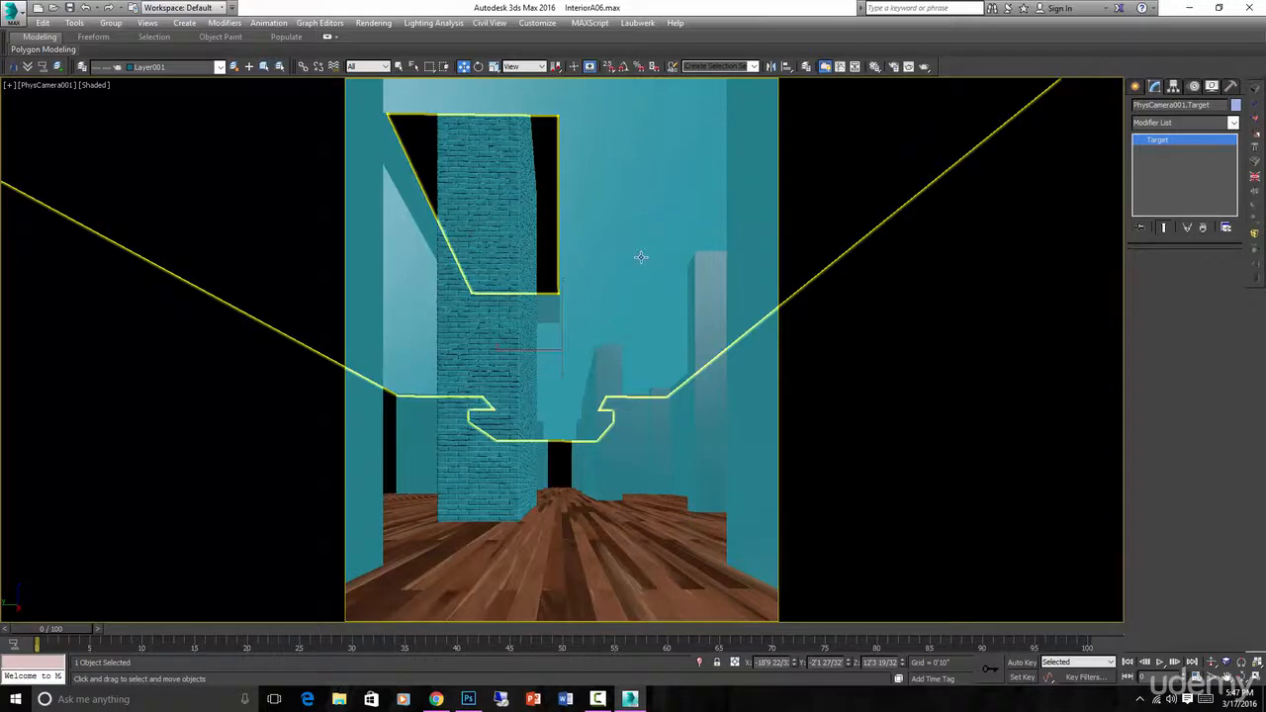
- Select the camera of the current view again and try dollying it slightly
{"action": "left_click", "coordinate": [42, 86]}
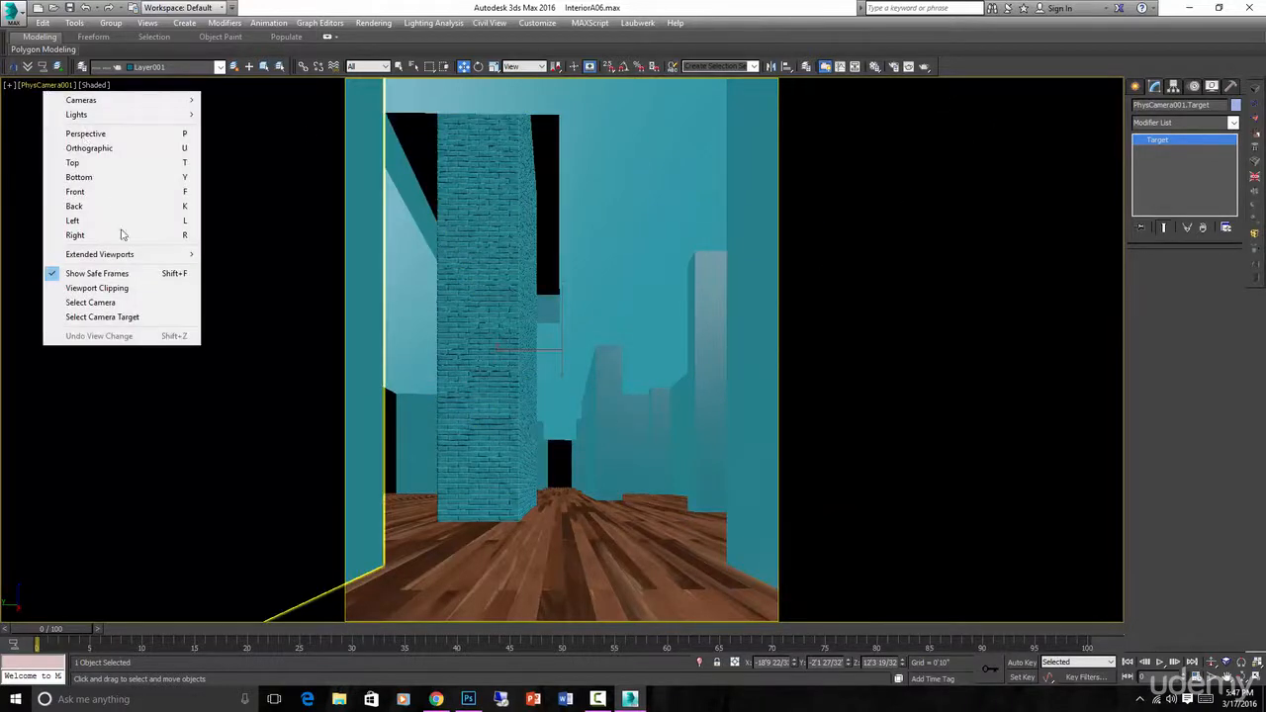
{"action": "left_click", "coordinate": [125, 304]}
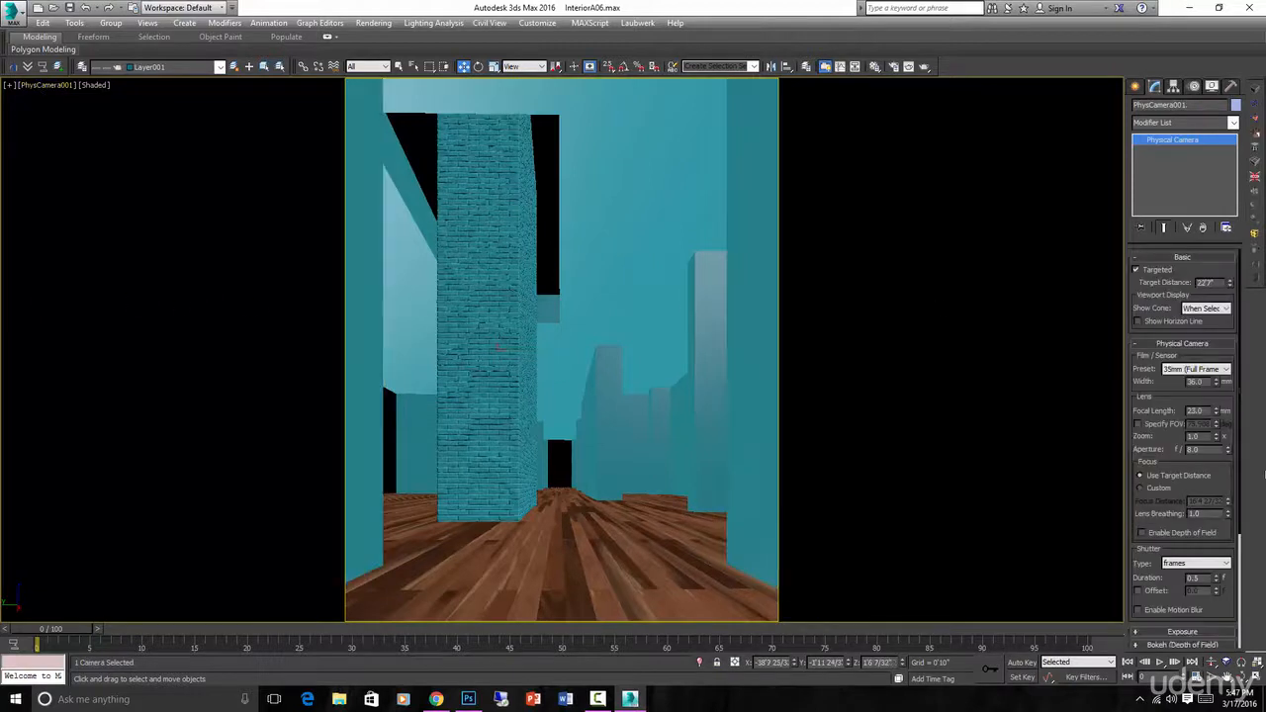
{"action": "left_click_drag", "start_coordinate": [1225, 476], "coordinate": [1235, 508]}
{"action": "left_click", "coordinate": [1212, 663]}
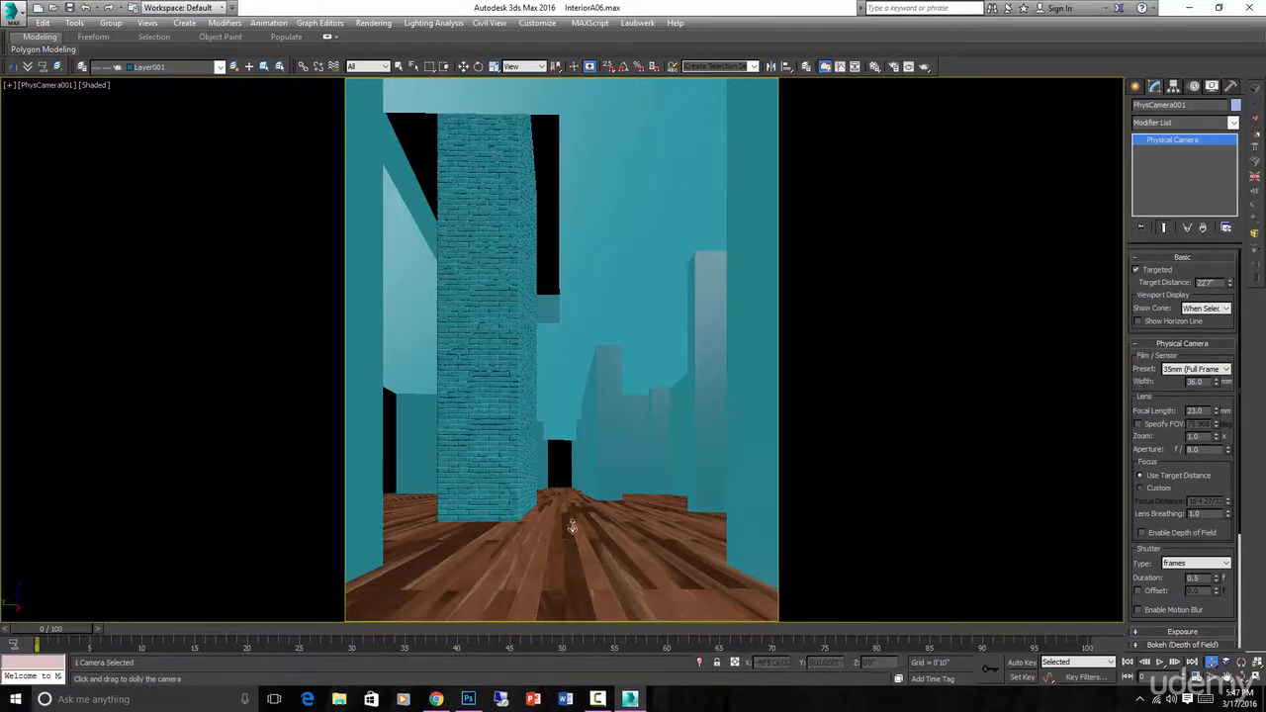
{"action": "left_click_drag", "start_coordinate": [572, 527], "coordinate": [582, 516]}
- Examine the reference photo's framing of the chimney and side wall in Chrome, and return to 3ds Max
{"action": "left_click", "coordinate": [436, 699]}
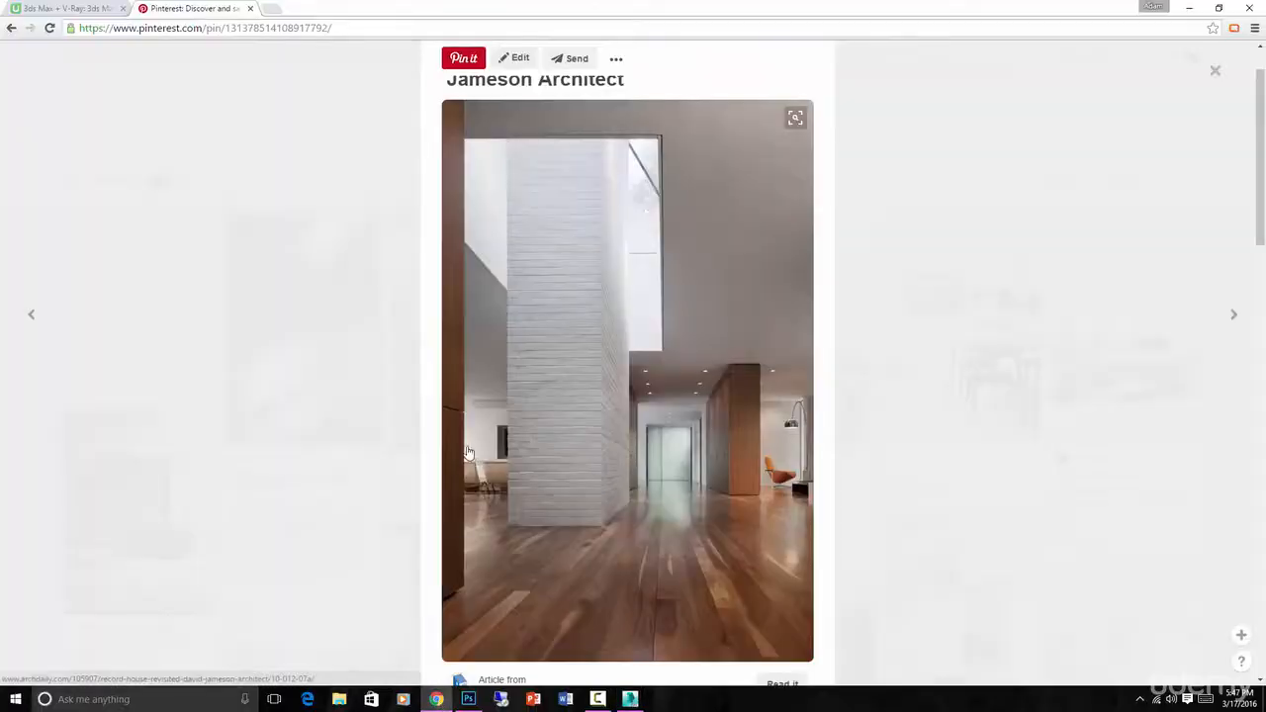
{"action": "left_click", "coordinate": [502, 699]}
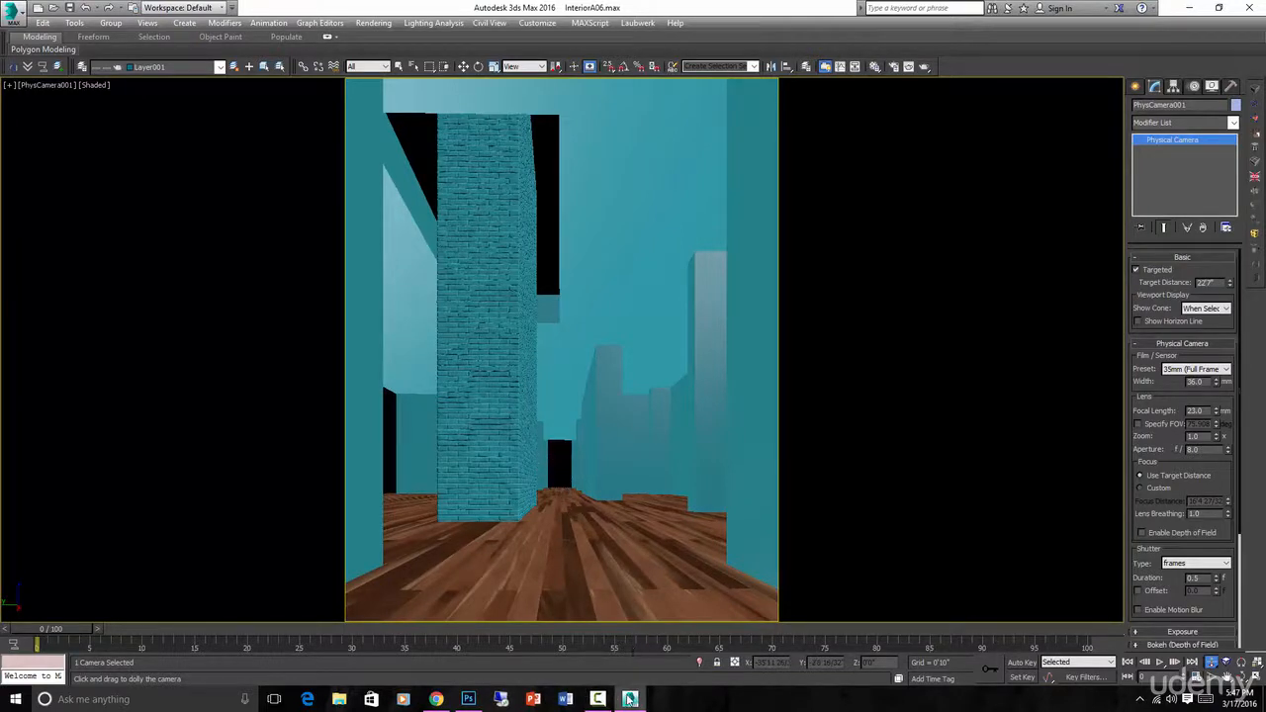
{"action": "mouse_move", "coordinate": [629, 699]}
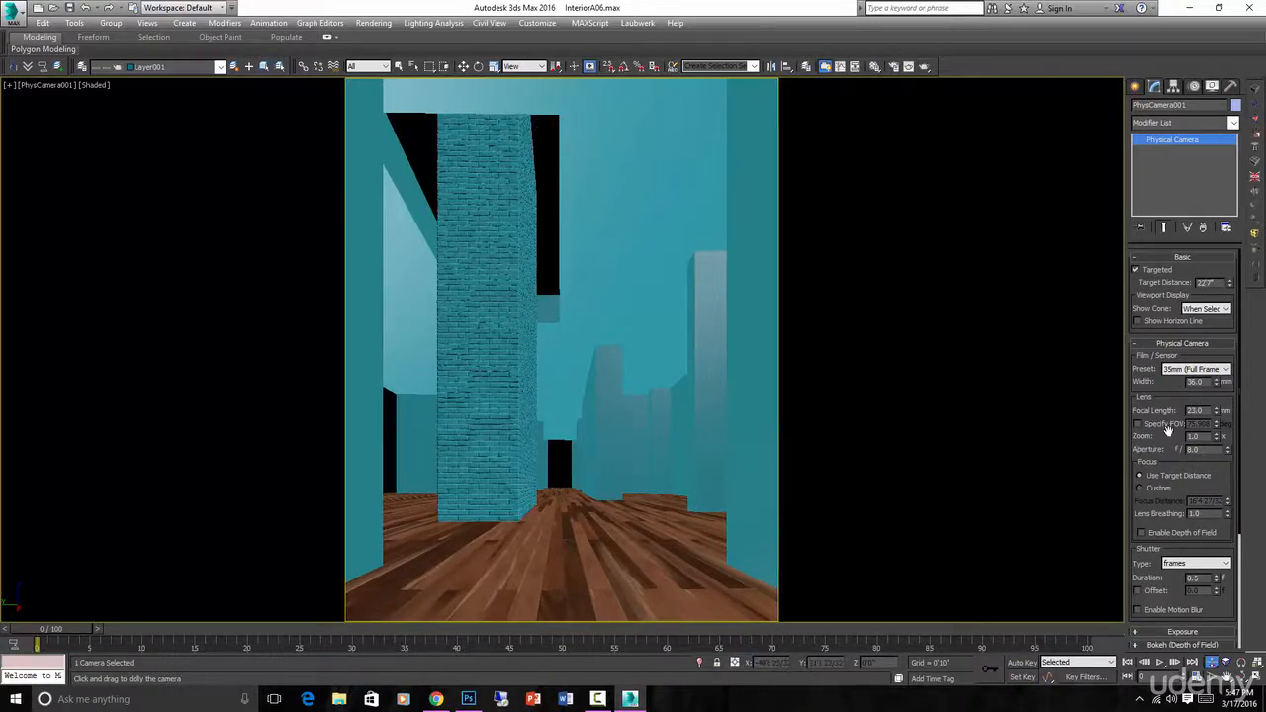
- Bring the camera's Perspective Control settings with lens shift and tilt correction into view
{"action": "left_click_drag", "start_coordinate": [1171, 445], "coordinate": [1163, 253]}
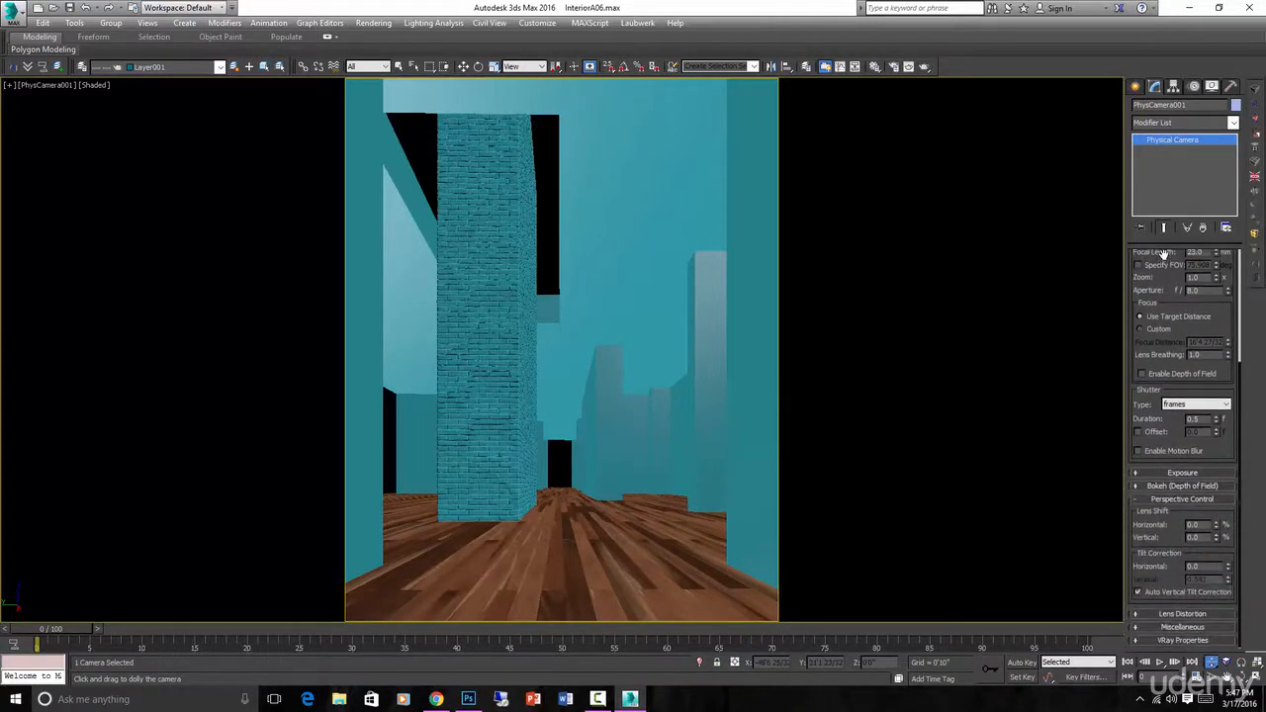
{"action": "left_click", "coordinate": [1181, 498]}
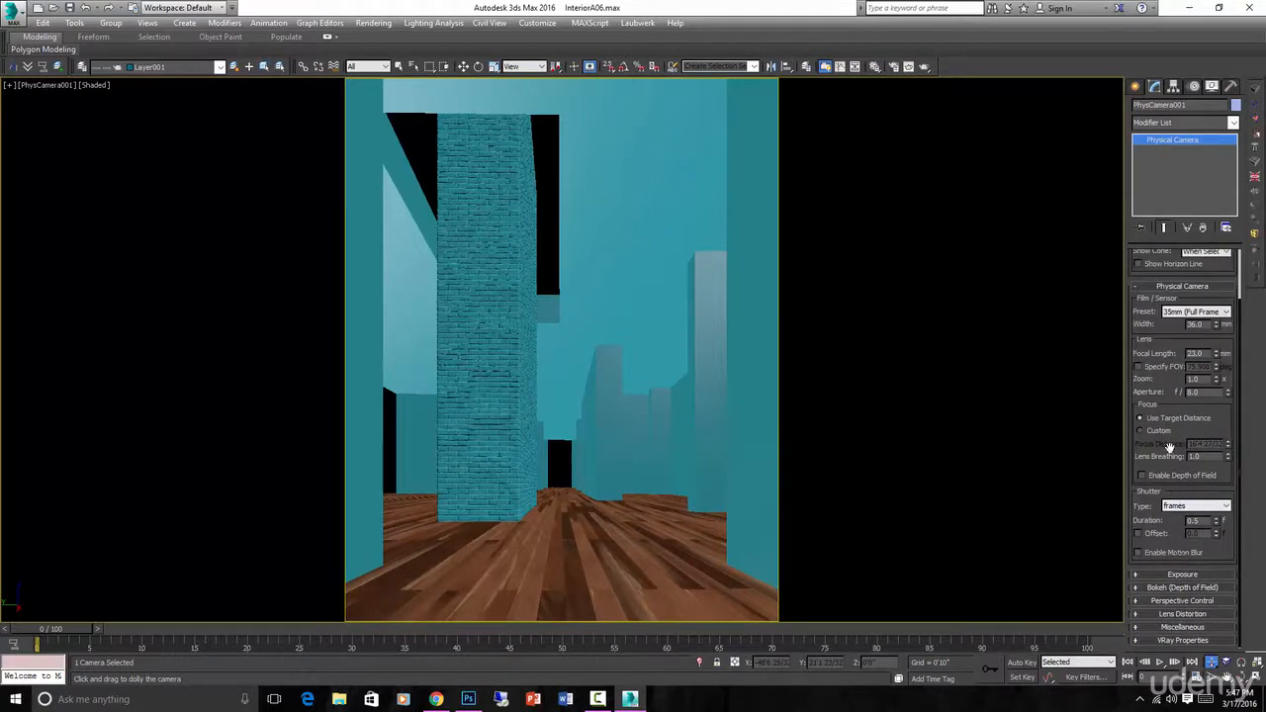
{"action": "left_click", "coordinate": [1188, 599]}
{"action": "scroll", "coordinate": [1173, 583], "scroll_direction": "down", "scroll_amount": 2}
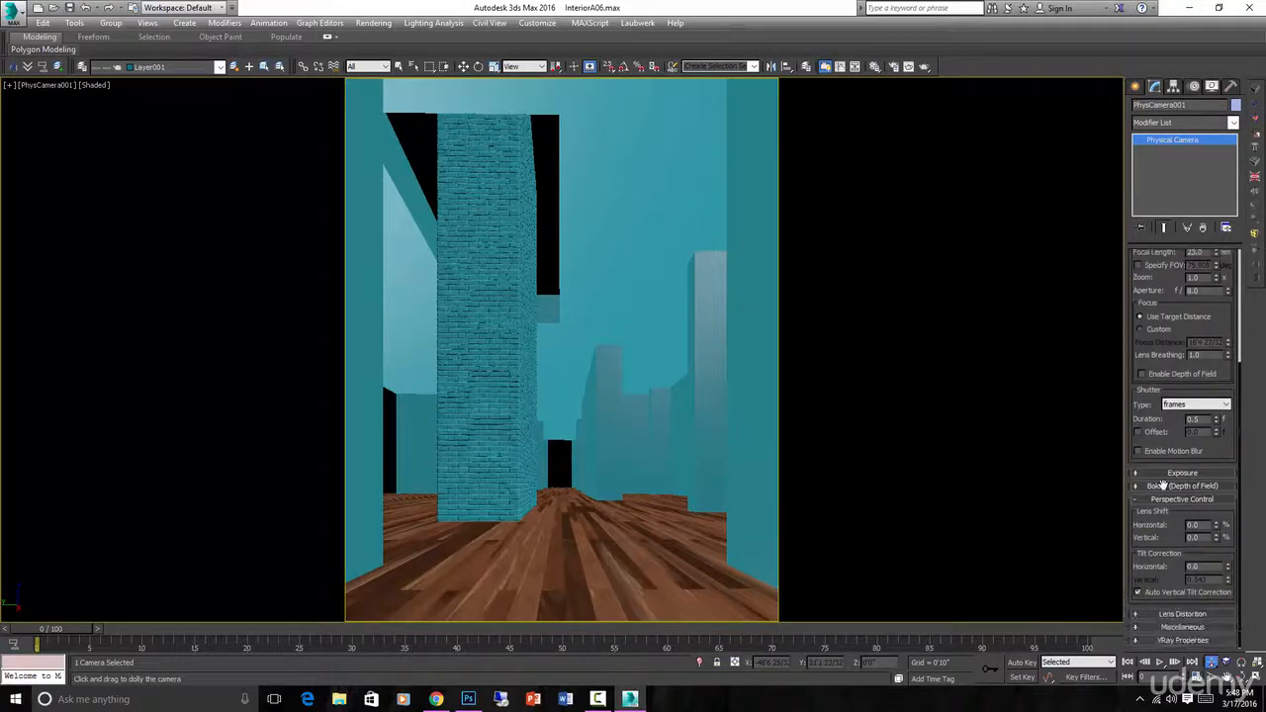
- Try a manual vertical tilt correction of 0.593 on the camera, and switch back to Auto Vertical Tilt Correction
{"action": "left_click", "coordinate": [1137, 592]}
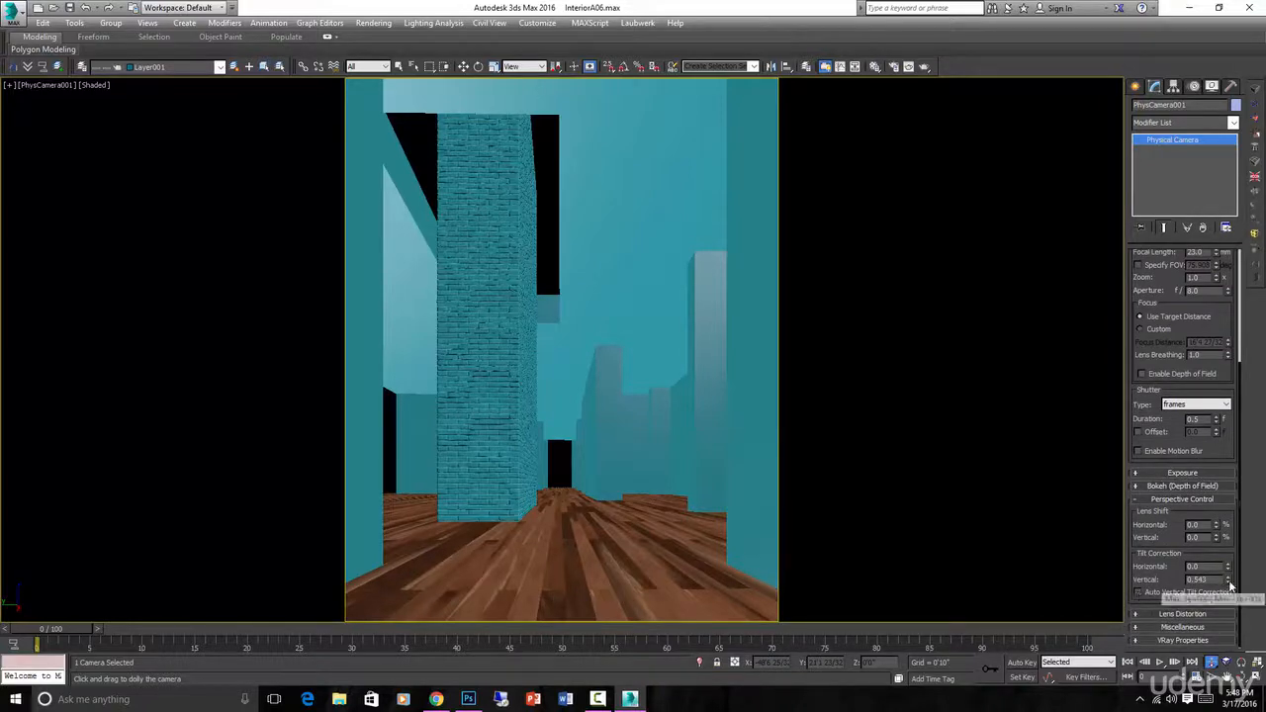
{"action": "mouse_move", "coordinate": [1228, 580]}
{"action": "left_mouse_down"}
{"action": "mouse_move", "coordinate": [1229, 594]}
{"action": "mouse_move", "coordinate": [1228, 580]}
{"action": "left_mouse_up"}
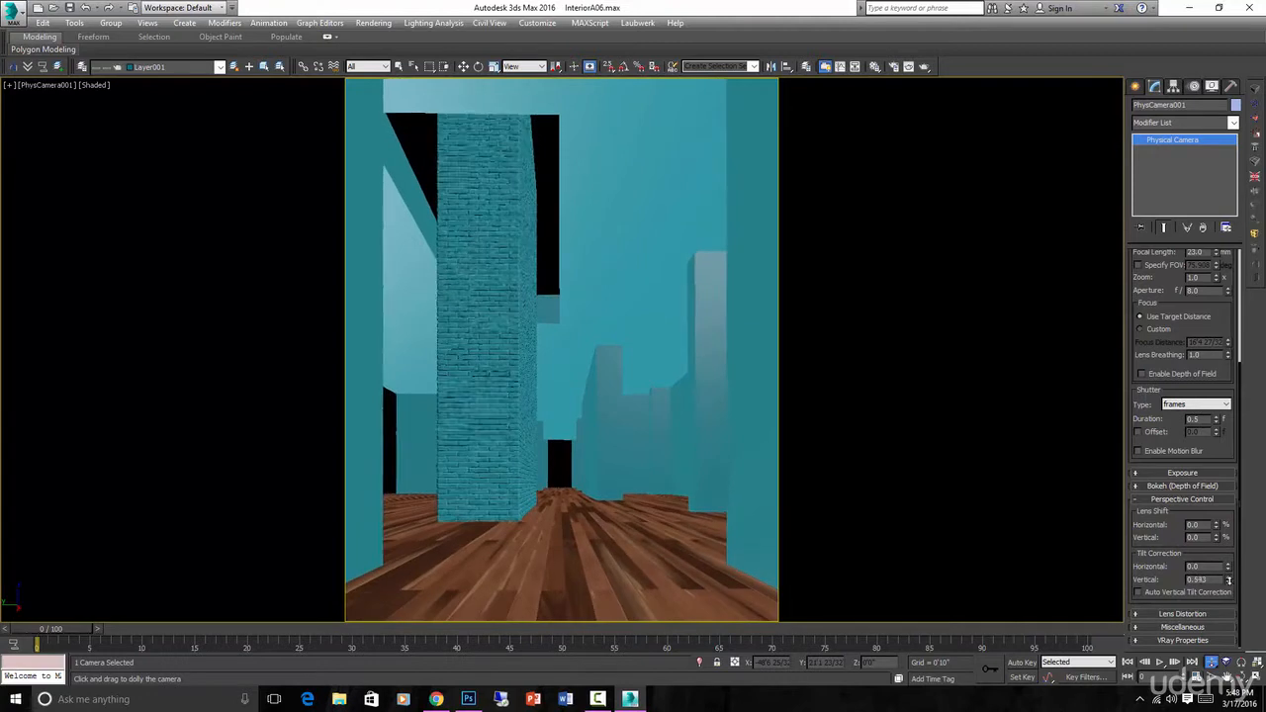
{"action": "left_click", "coordinate": [1138, 593]}
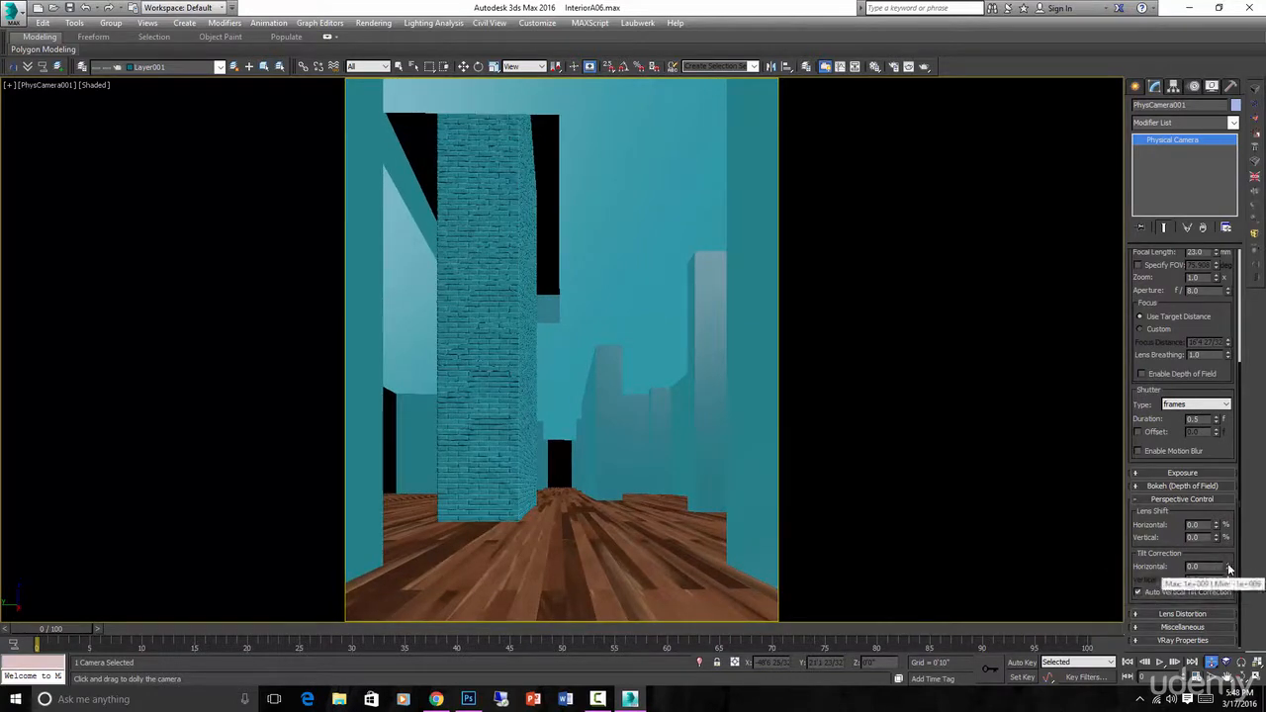
- Set the camera's horizontal tilt correction to 0.02 against the reference photo, and dolly the camera slightly closer to the chimney
{"action": "left_click_drag", "start_coordinate": [1230, 568], "coordinate": [1229, 563]}
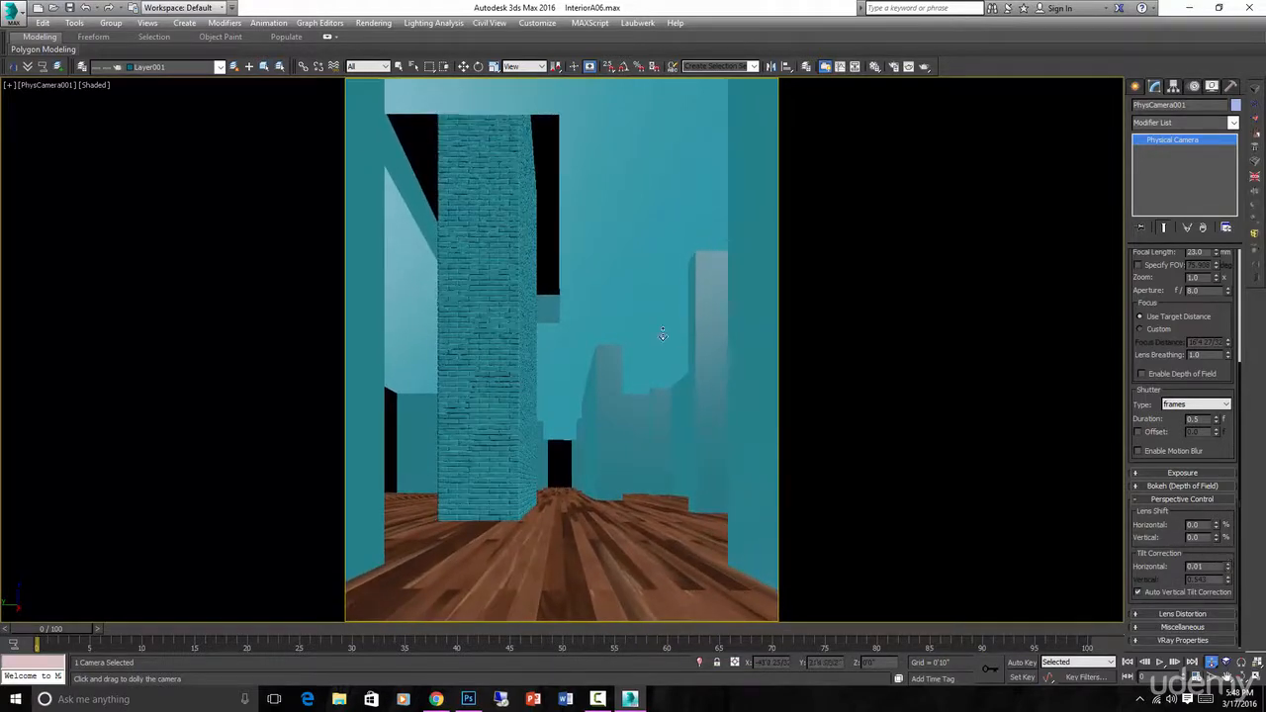
{"action": "left_click", "coordinate": [436, 700]}
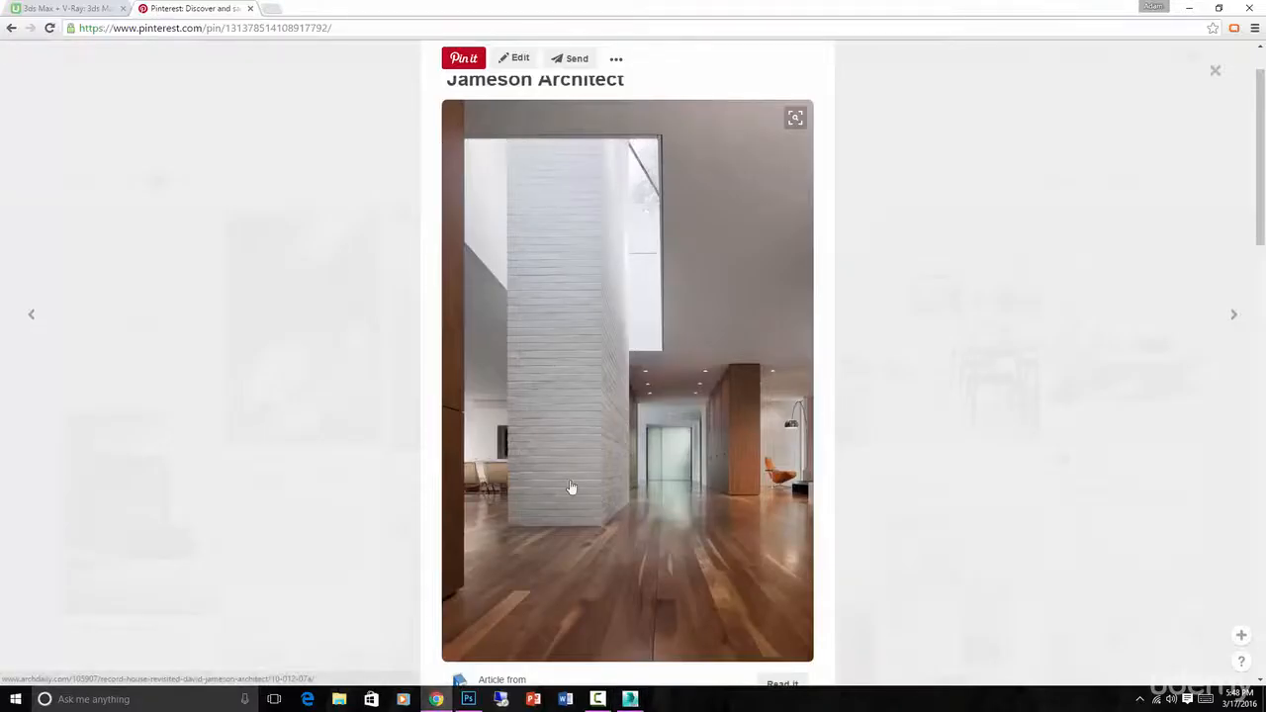
{"action": "left_click", "coordinate": [630, 699]}
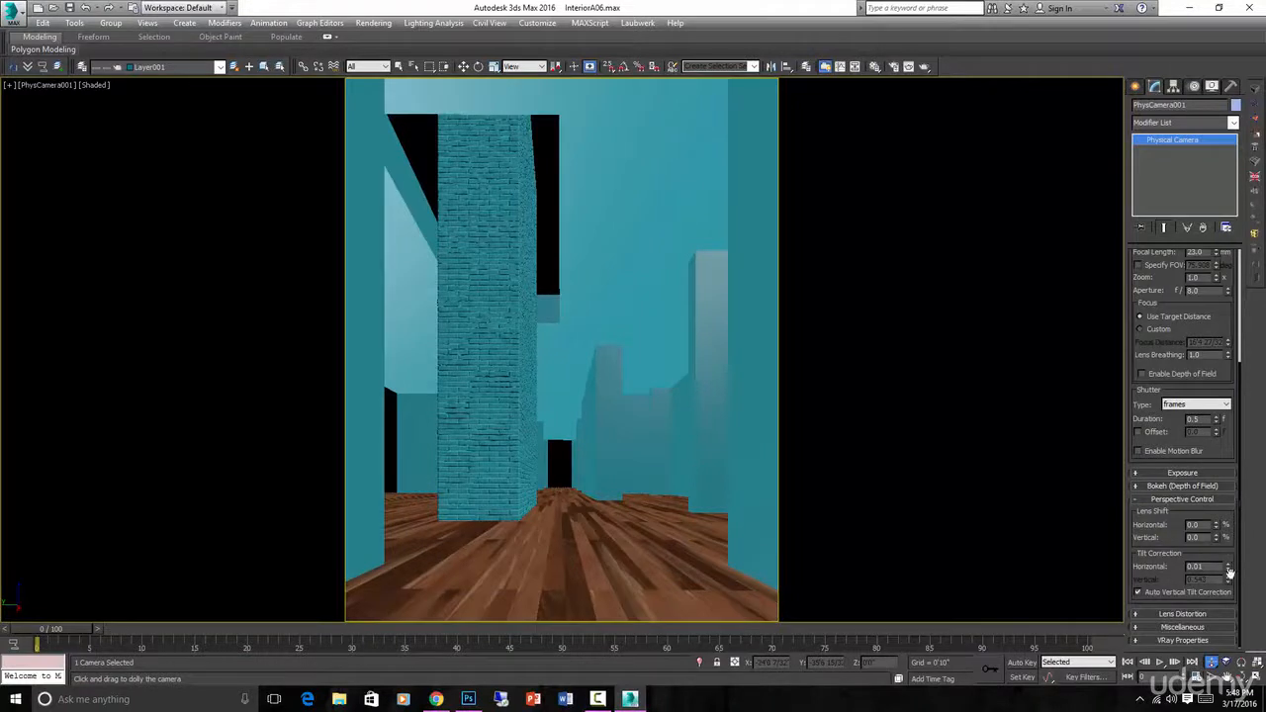
{"action": "left_click_drag", "start_coordinate": [1227, 572], "coordinate": [1229, 557]}
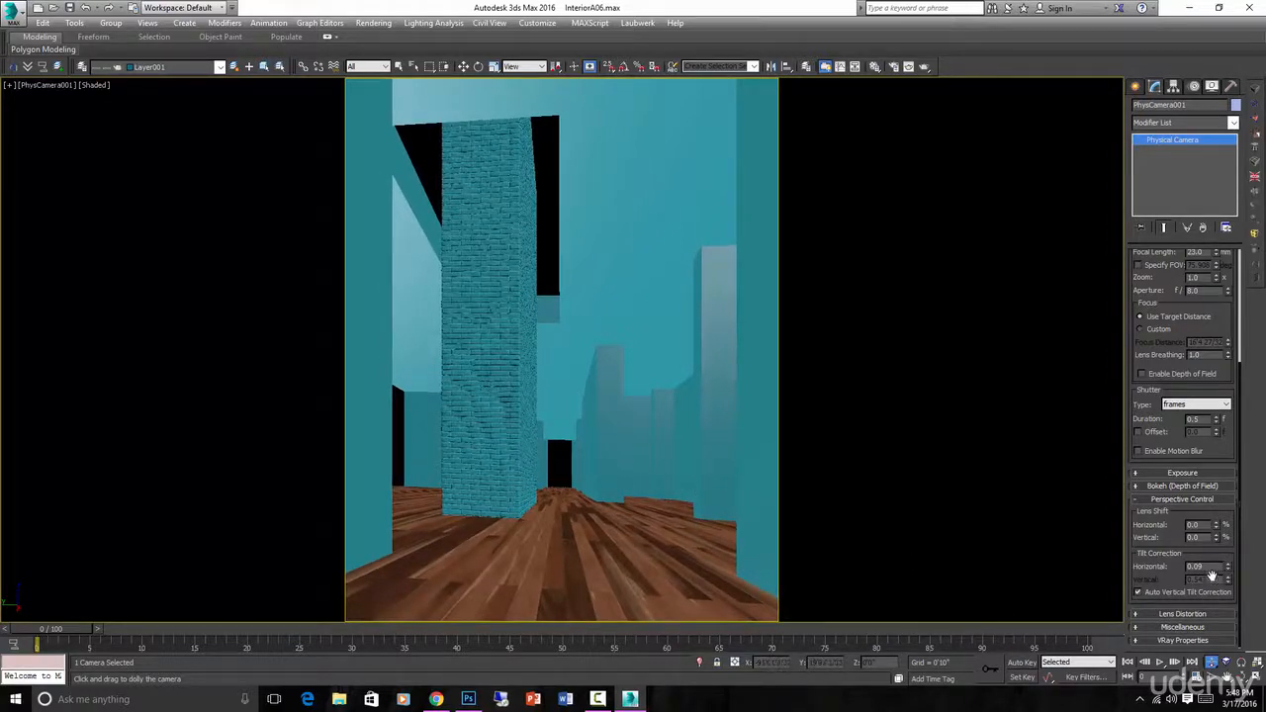
{"action": "left_click_drag", "start_coordinate": [1228, 569], "coordinate": [1228, 566]}
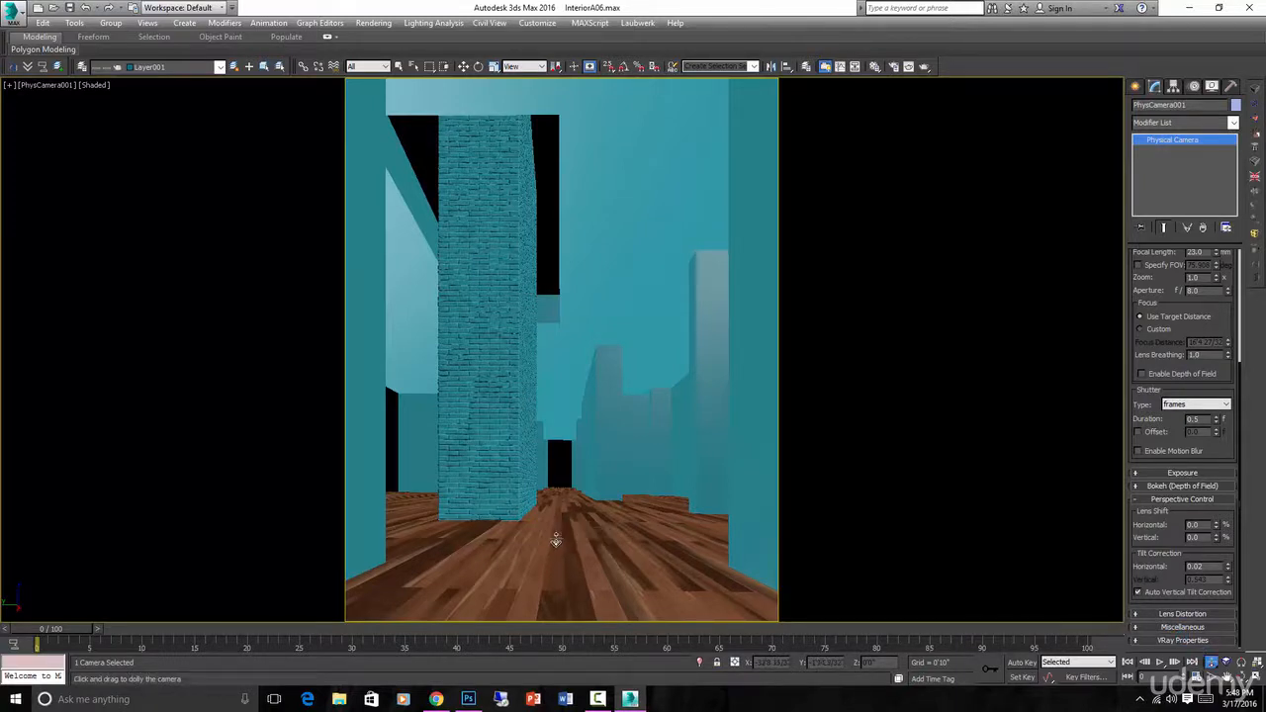
{"action": "left_click_drag", "start_coordinate": [553, 546], "coordinate": [557, 539]}
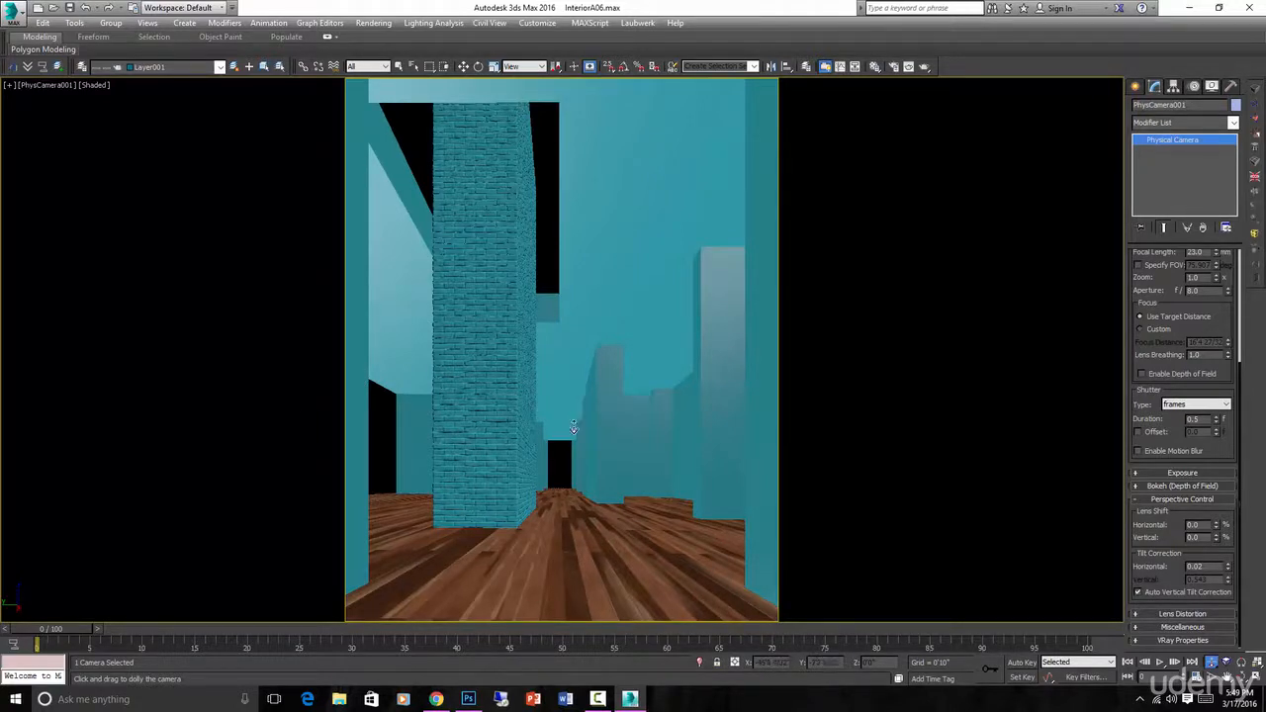
- Dolly the camera back from the chimney and truck it slightly upward
{"action": "left_click_drag", "start_coordinate": [573, 427], "coordinate": [575, 427]}
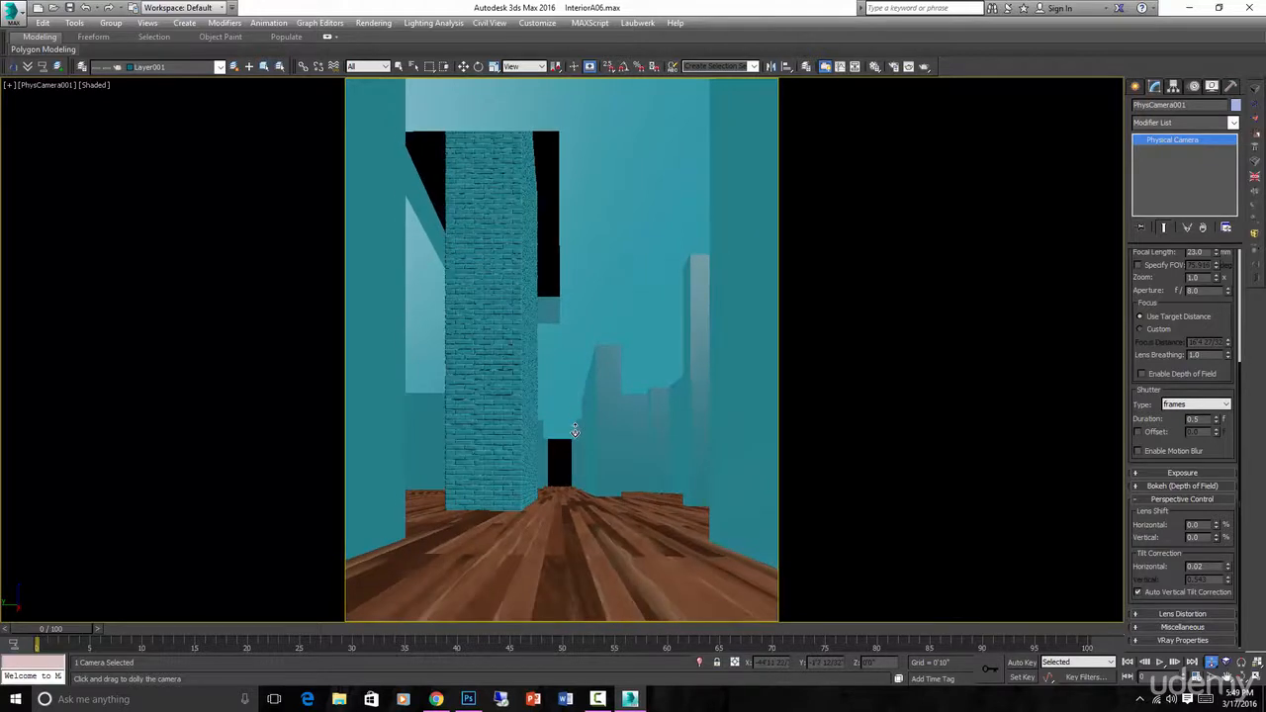
{"action": "left_click", "coordinate": [1225, 680]}
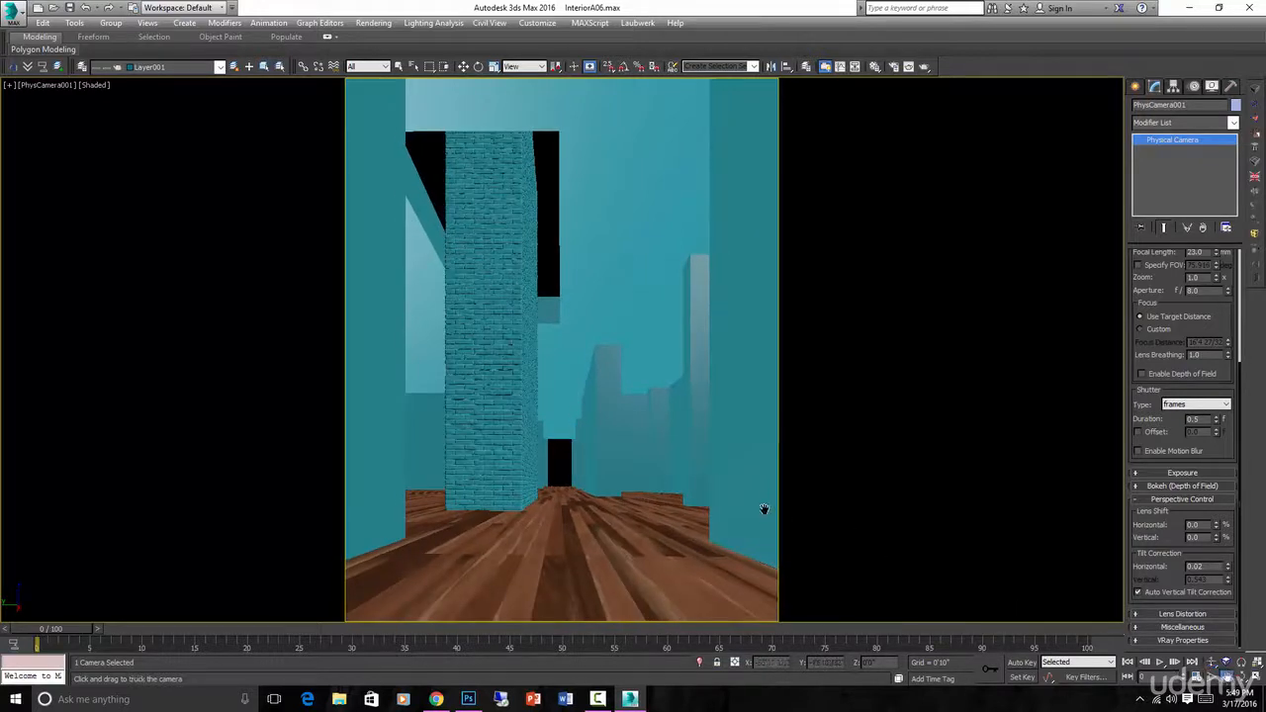
{"action": "left_click_drag", "start_coordinate": [761, 508], "coordinate": [763, 513]}
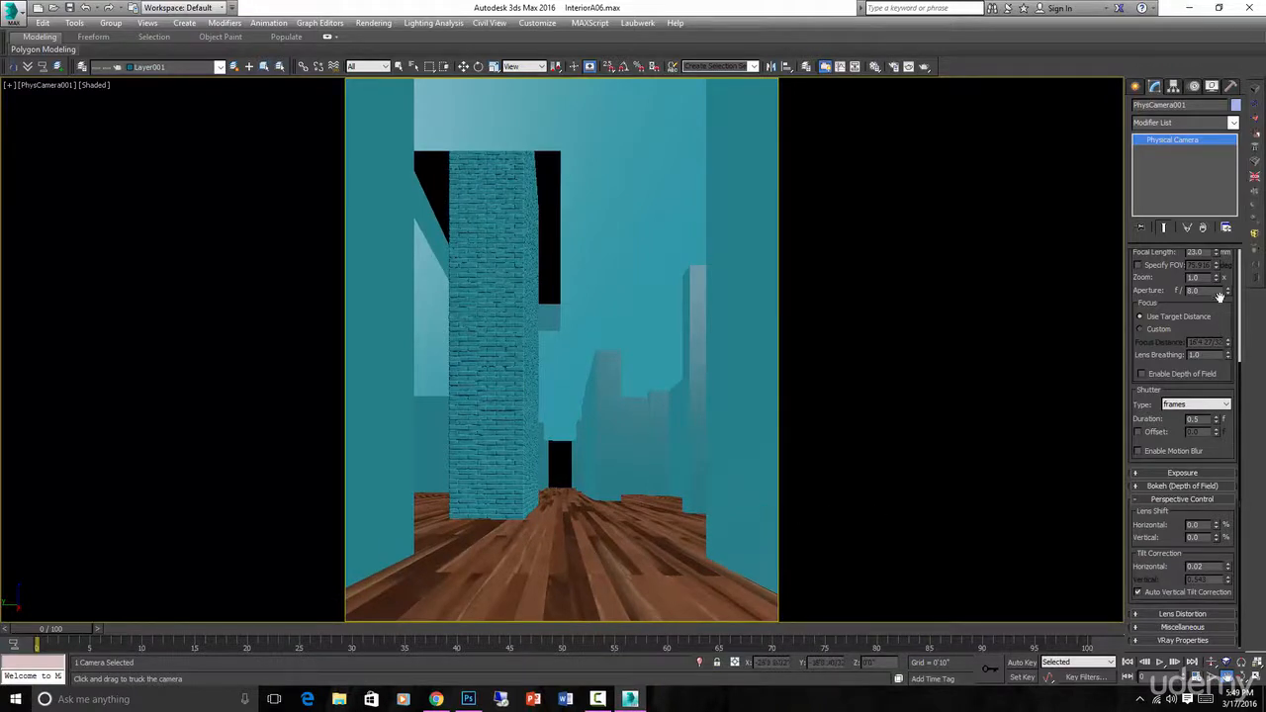
- Set the camera's focal length to 27 mm and dolly it slightly closer to the chimney
{"action": "scroll", "coordinate": [1219, 317], "scroll_direction": "up", "scroll_amount": 3}
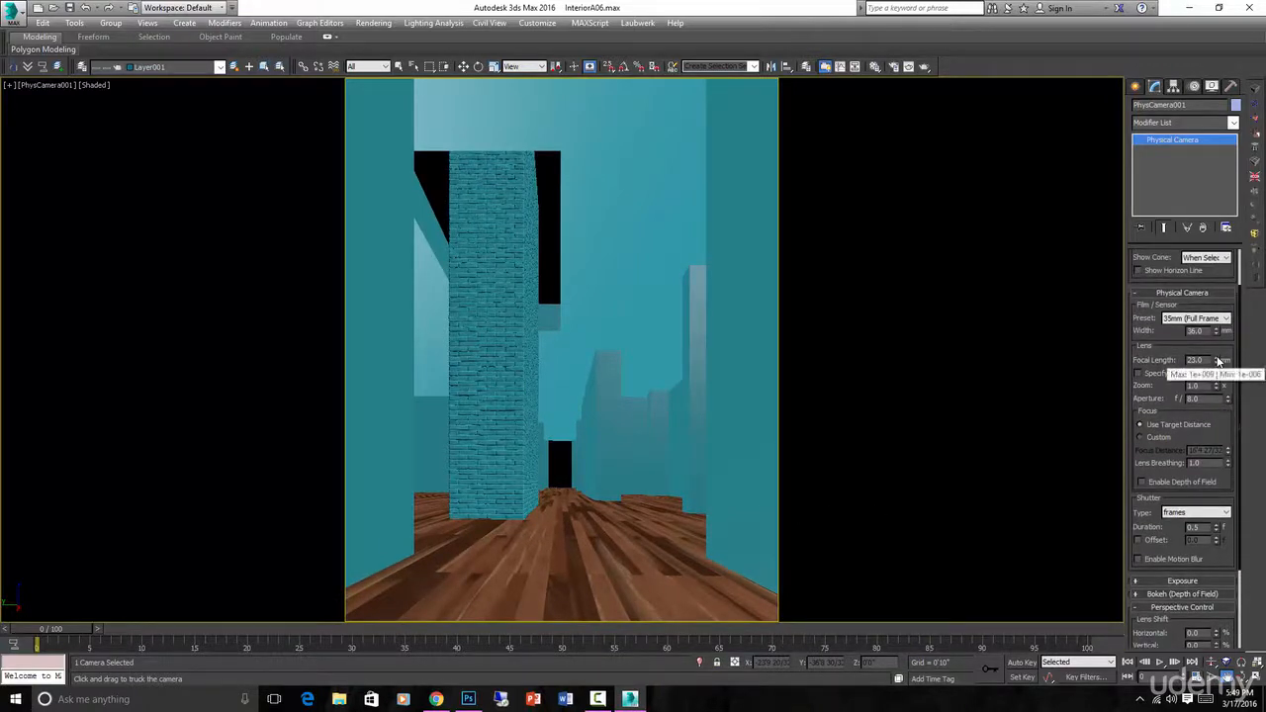
{"action": "left_click", "coordinate": [1218, 358]}
{"action": "left_click", "coordinate": [1219, 358]}
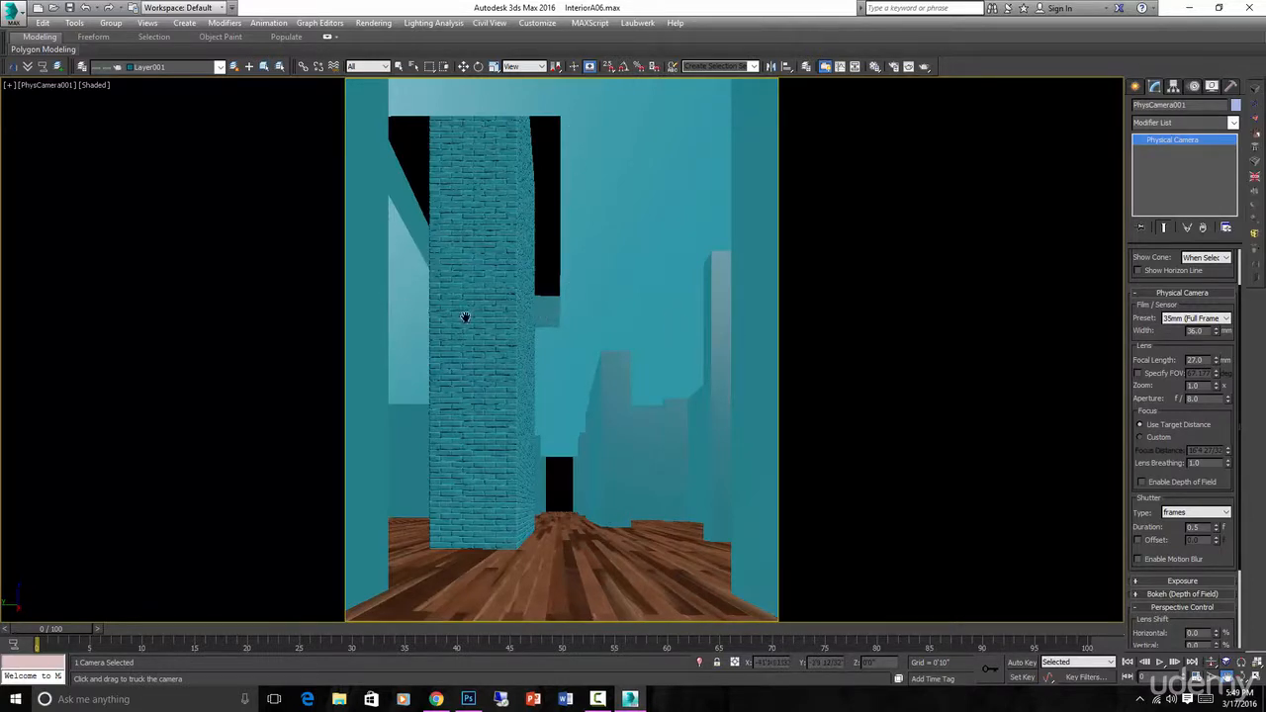
{"action": "left_click", "coordinate": [1211, 662]}
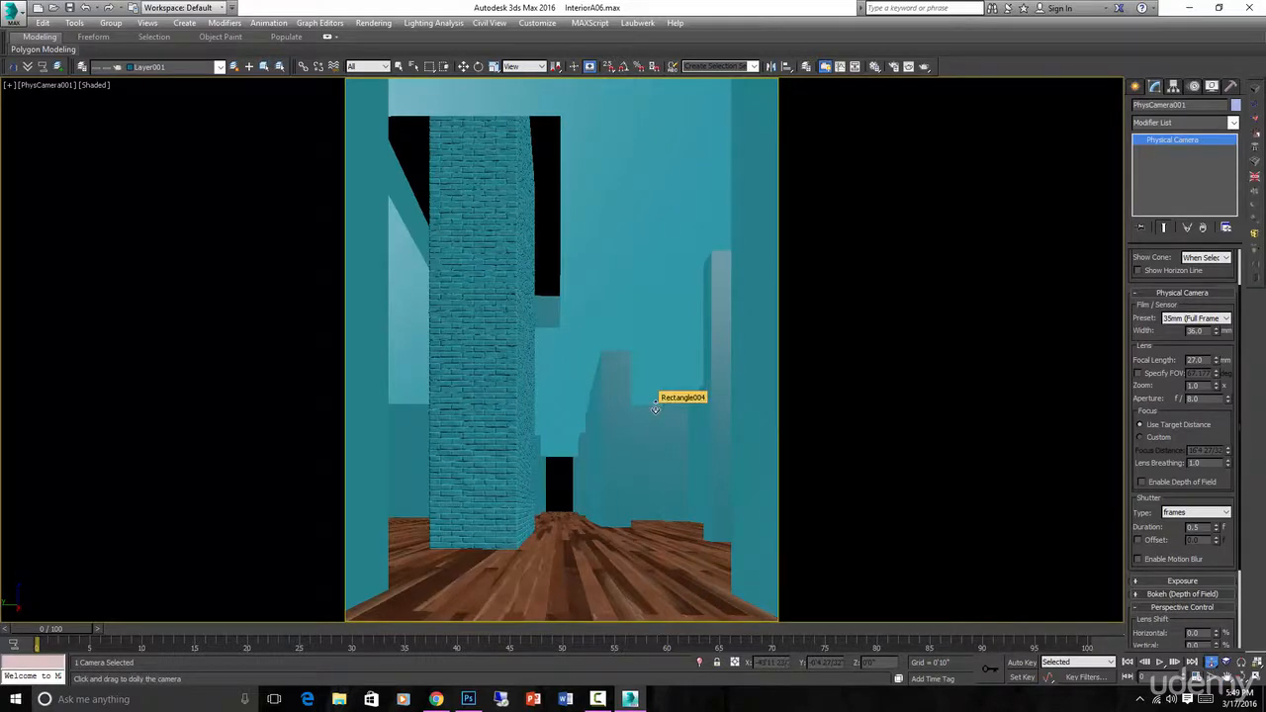
{"action": "left_click_drag", "start_coordinate": [656, 407], "coordinate": [655, 408]}
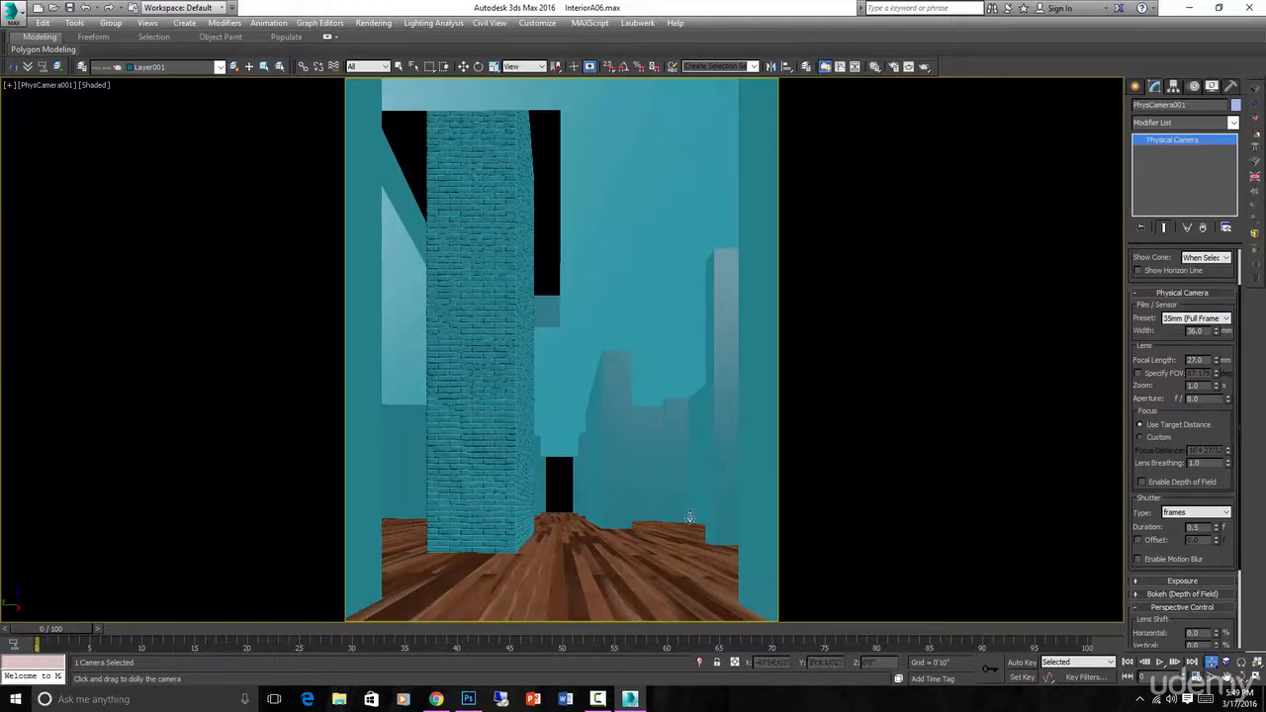
- Switch to Chrome and shrink its window so the reference photo sits beside the 3ds Max camera view
{"action": "left_click", "coordinate": [436, 700]}
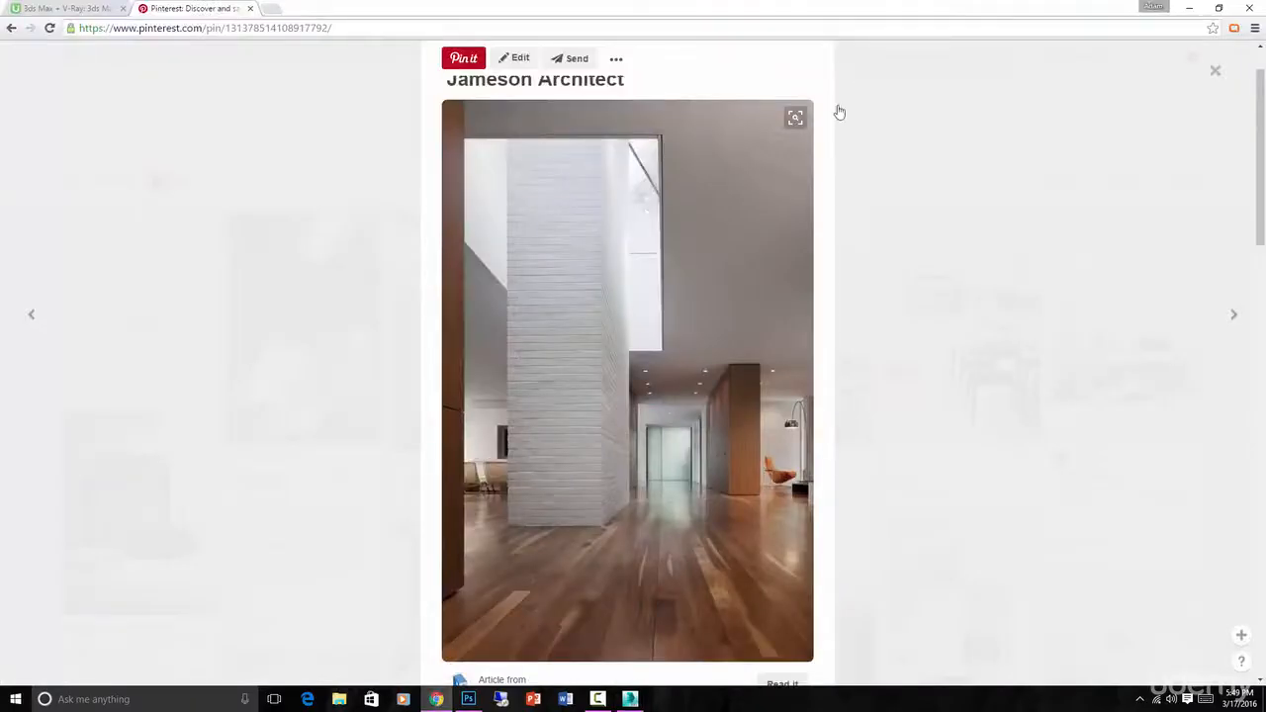
{"action": "left_click", "coordinate": [1219, 8]}
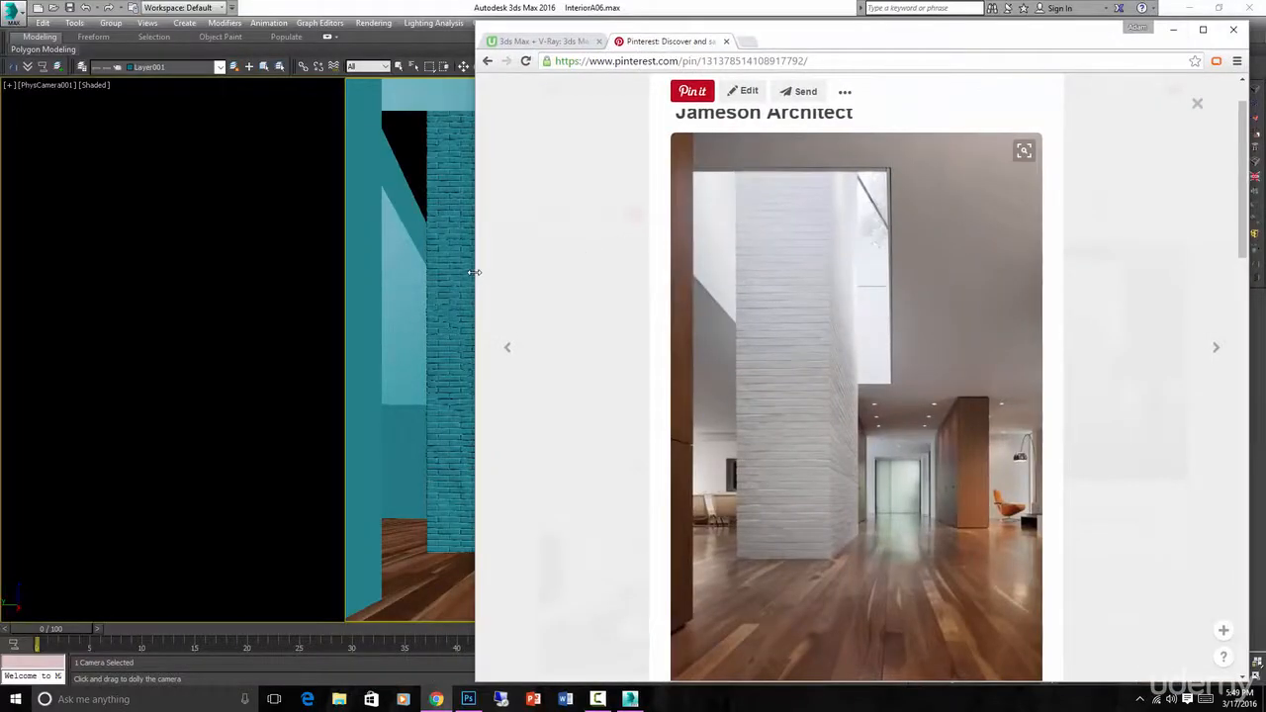
{"action": "left_click_drag", "start_coordinate": [474, 272], "coordinate": [798, 275]}
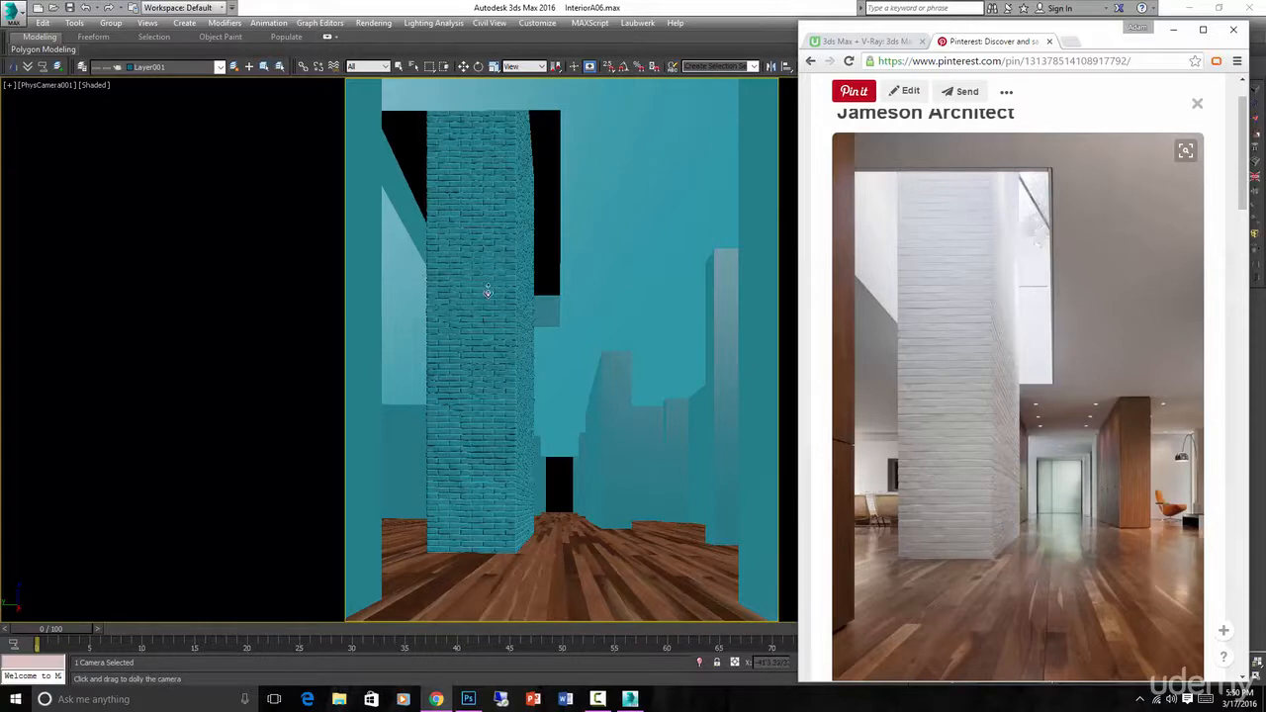
- Try lowering the ceiling slab that holds the opening around the chimney, and undo the move
{"action": "left_click", "coordinate": [567, 324]}
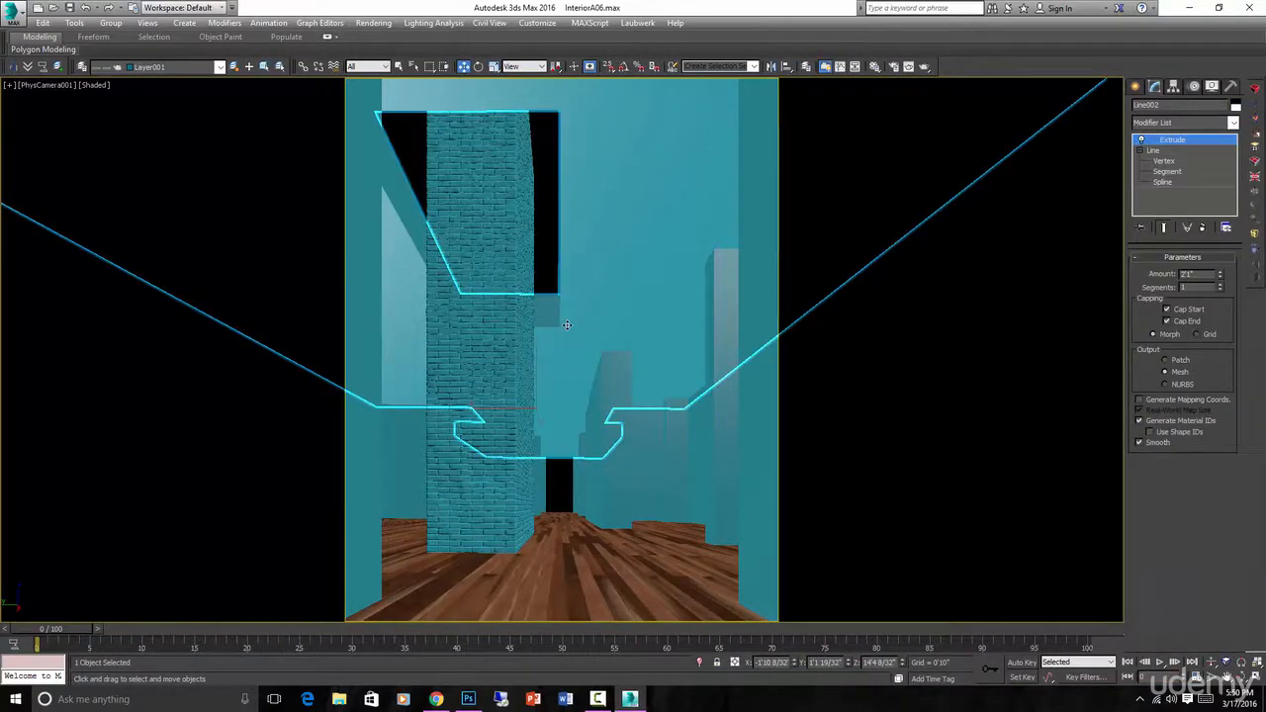
{"action": "left_click_drag", "start_coordinate": [567, 324], "coordinate": [567, 336]}
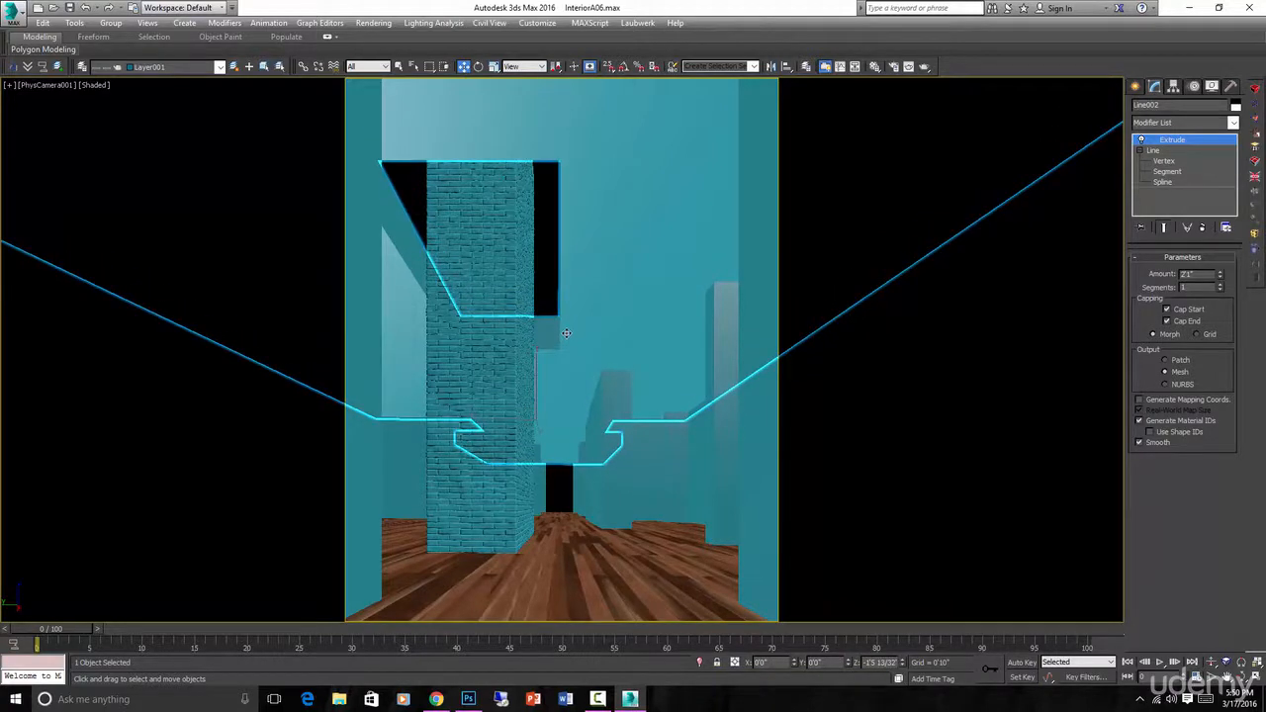
{"action": "right_click", "coordinate": [566, 333]}
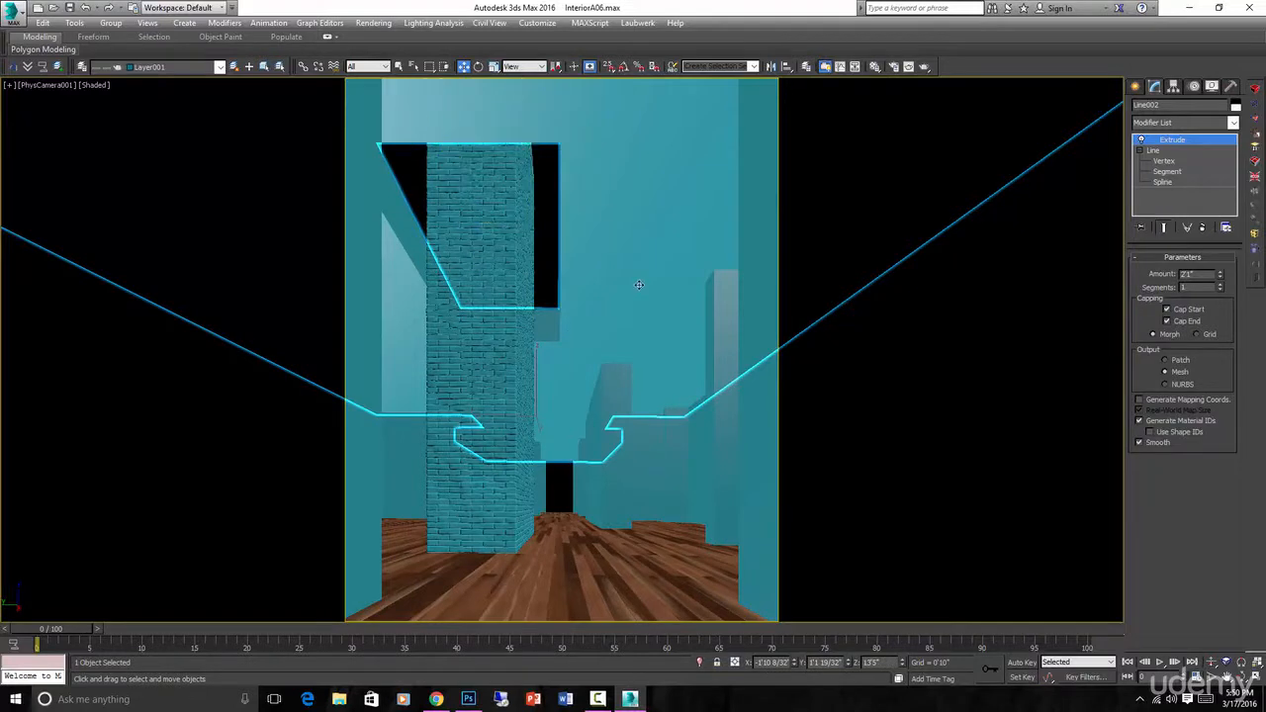
{"action": "key", "text": "ctrl+z"}
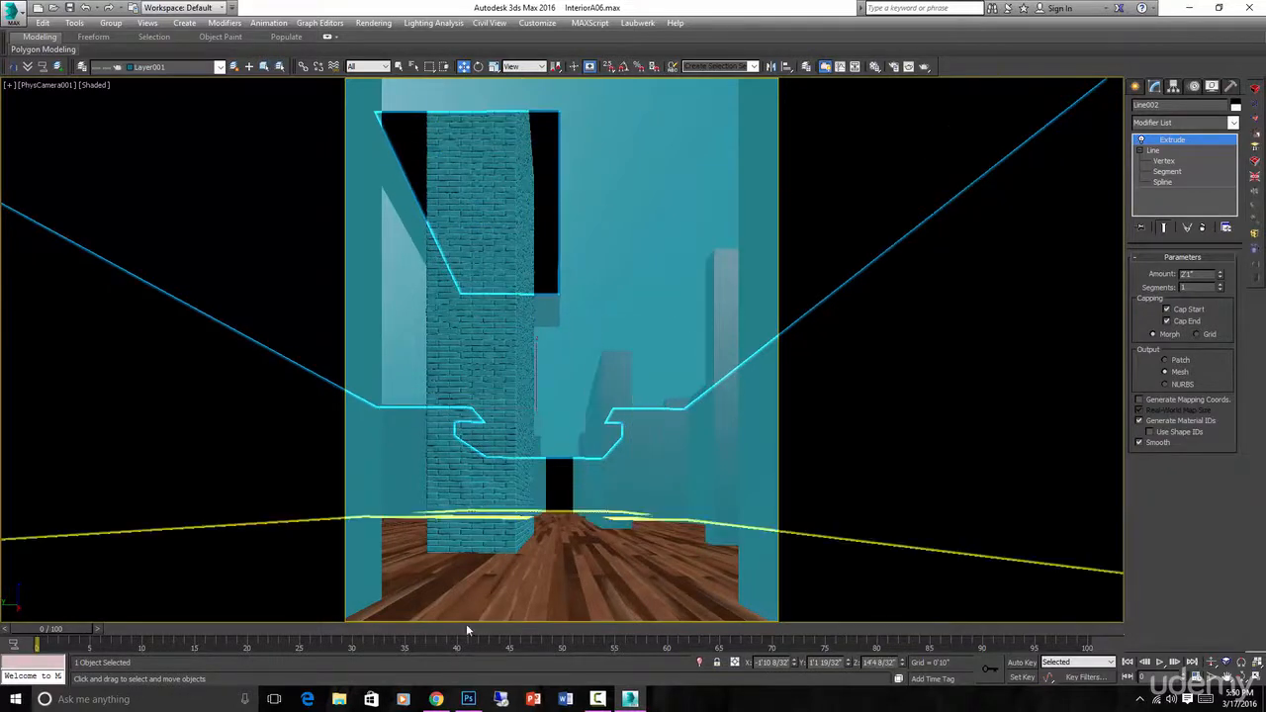
- Check the ceiling opening in the reference photo, and lower the ceiling slab to a Z height of about 12'5"
{"action": "left_click", "coordinate": [436, 699]}
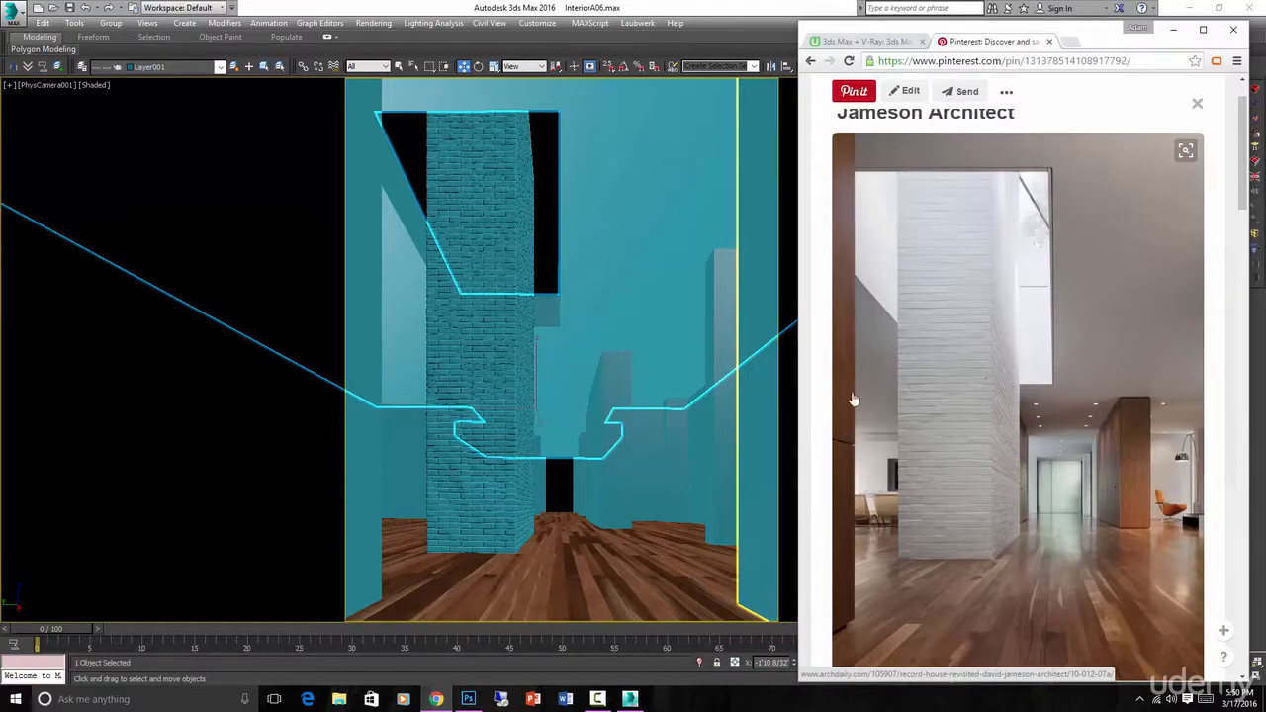
{"action": "left_click", "coordinate": [629, 320]}
{"action": "left_click_drag", "start_coordinate": [629, 320], "coordinate": [629, 339]}
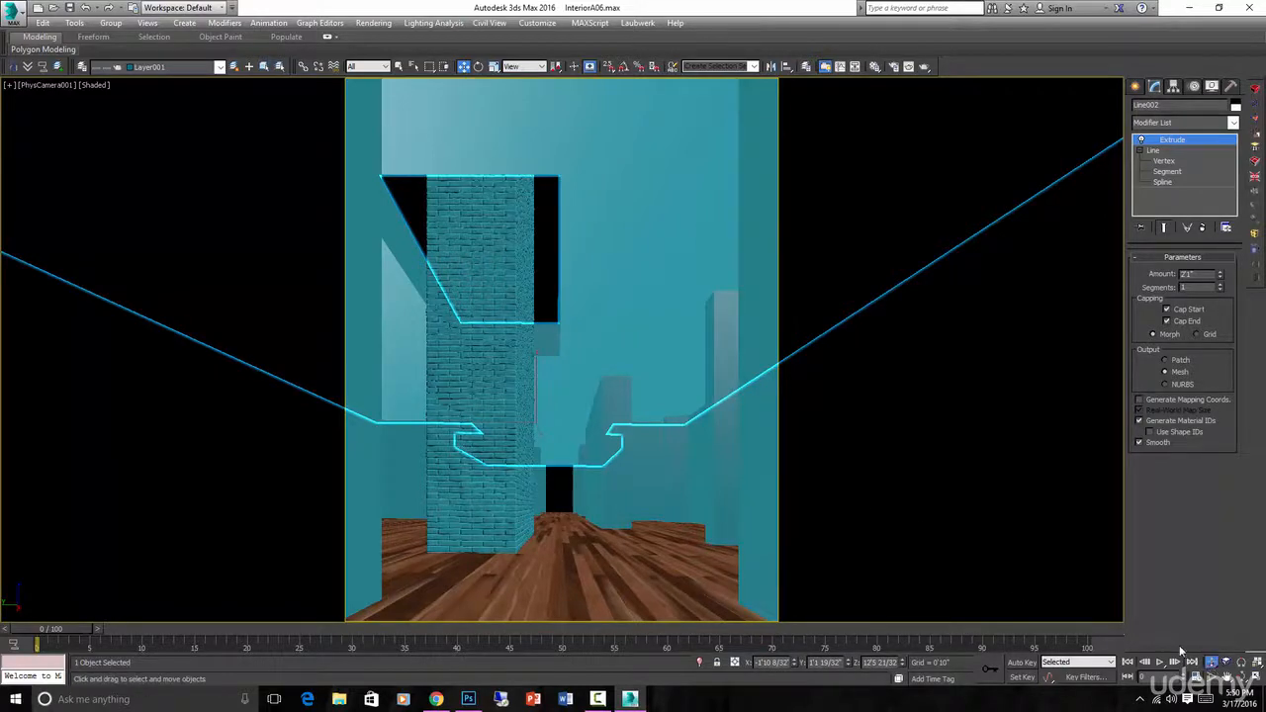
- Dolly the camera to reframe the chimney under the lowered ceiling, and pan its aim slightly downward
{"action": "left_click_drag", "start_coordinate": [517, 370], "coordinate": [517, 361]}
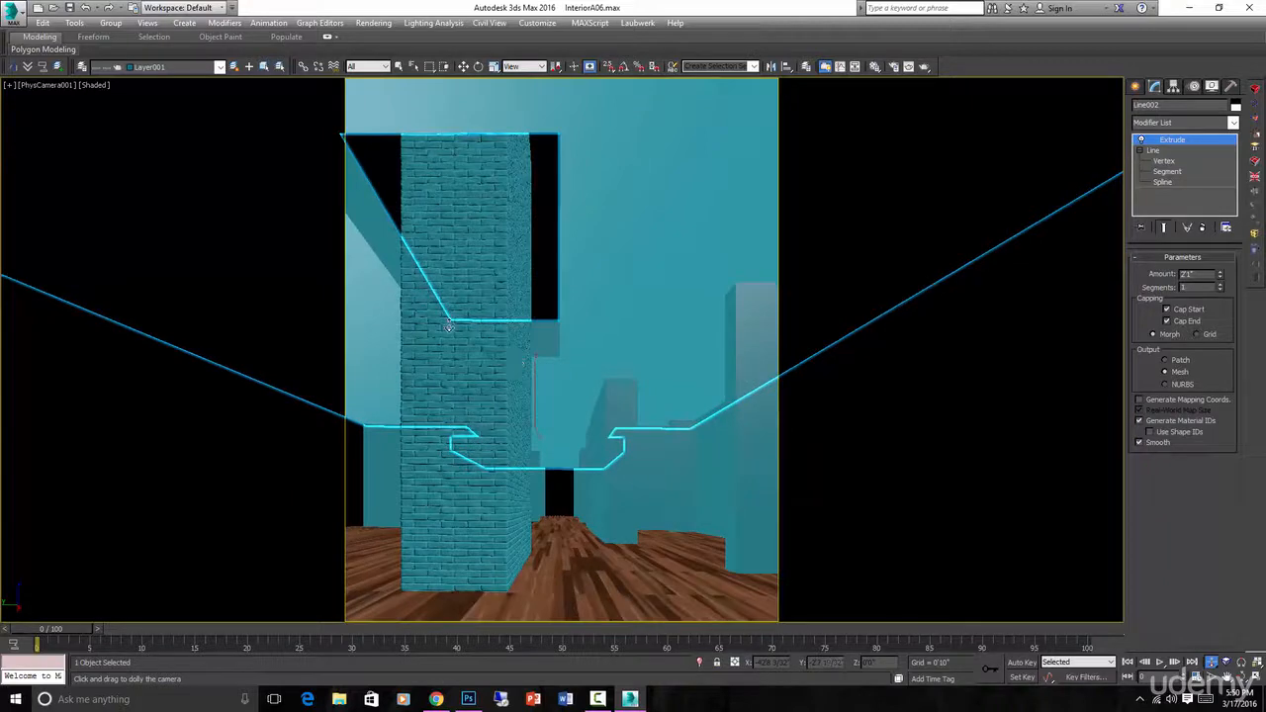
{"action": "left_click_drag", "start_coordinate": [451, 287], "coordinate": [451, 294]}
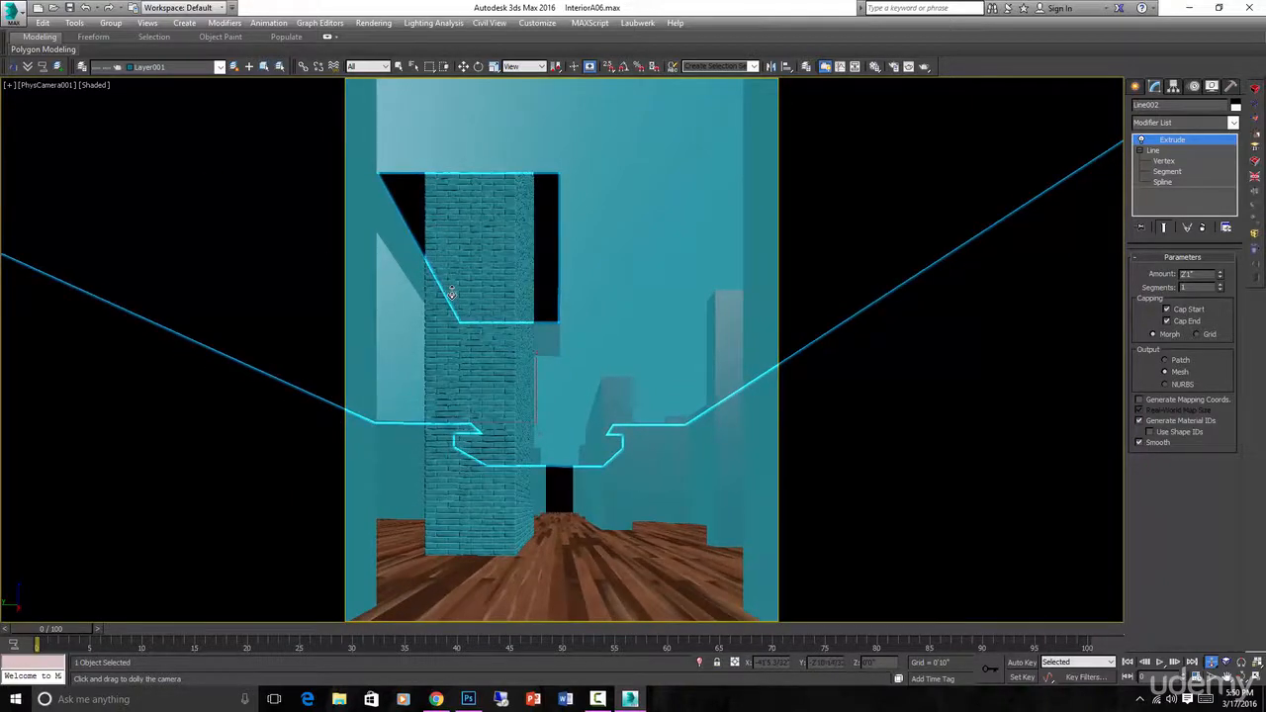
{"action": "left_click", "coordinate": [1243, 679]}
{"action": "left_click_drag", "start_coordinate": [464, 335], "coordinate": [462, 345]}
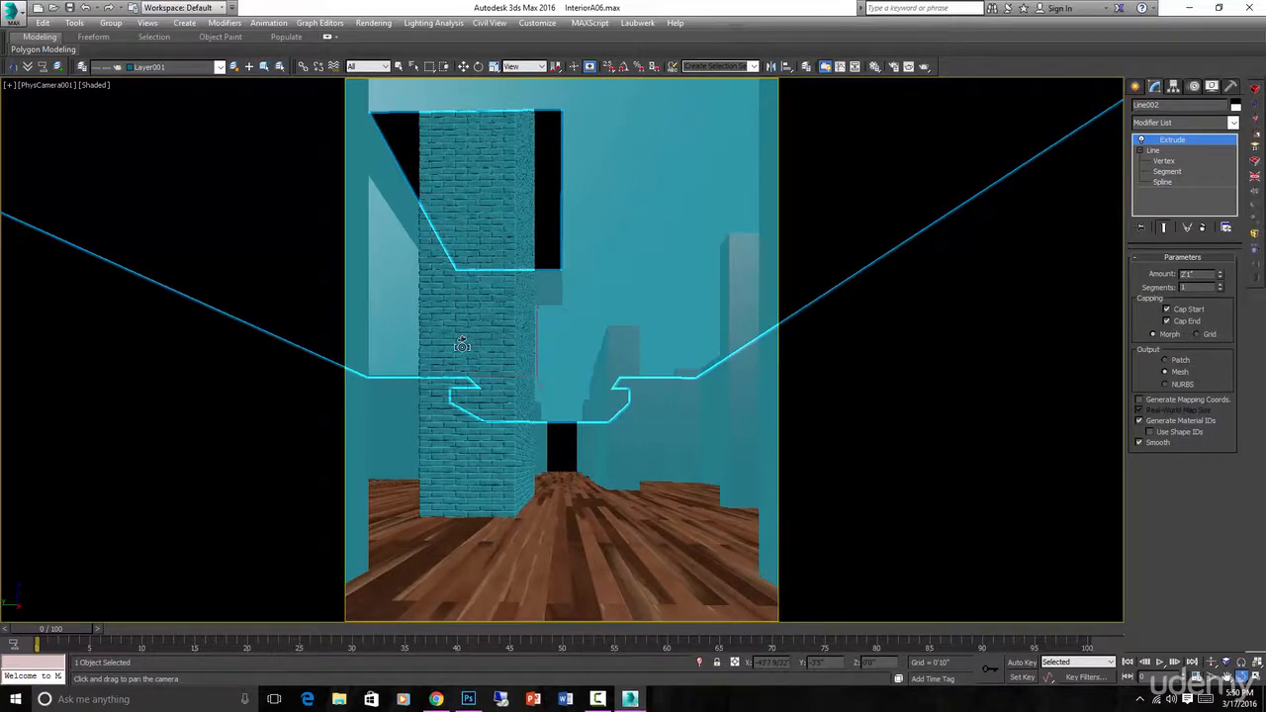
{"action": "left_click_drag", "start_coordinate": [460, 344], "coordinate": [461, 342]}
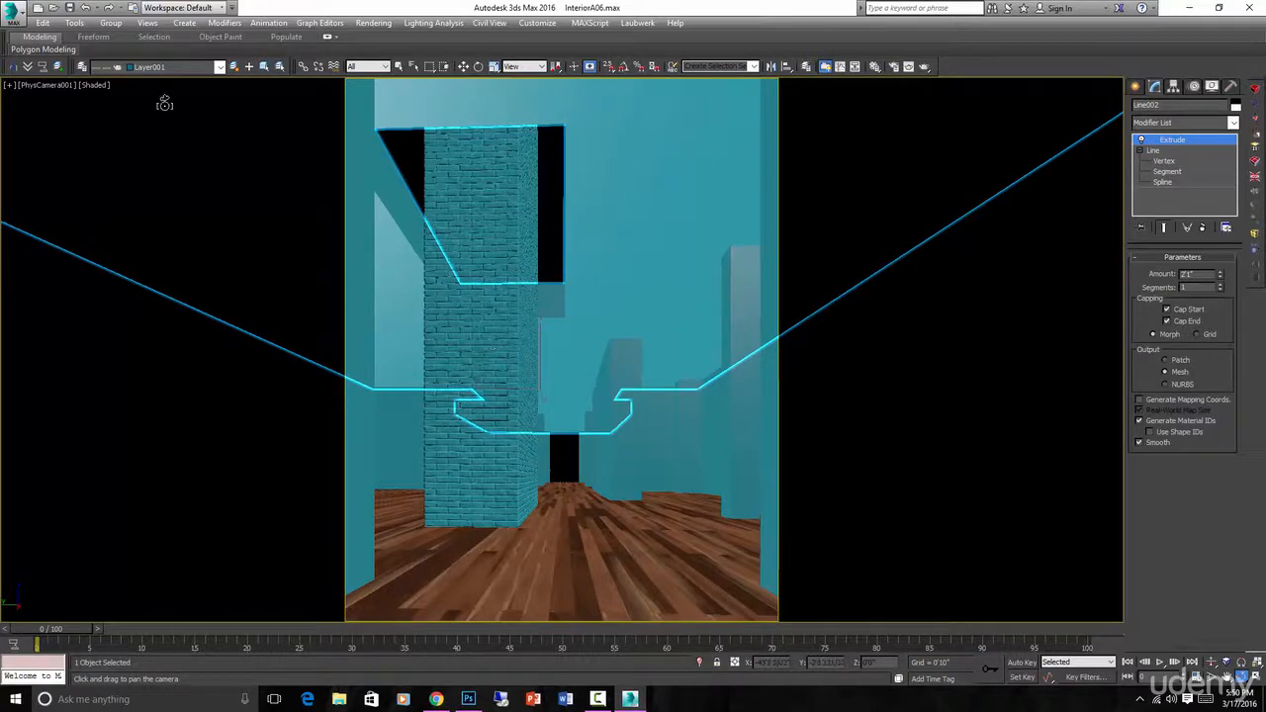
- Reselect the view's camera and reset its horizontal tilt correction to 0.0, keeping Auto Vertical Tilt Correction on
{"action": "left_click", "coordinate": [42, 85]}
{"action": "left_click", "coordinate": [116, 302]}
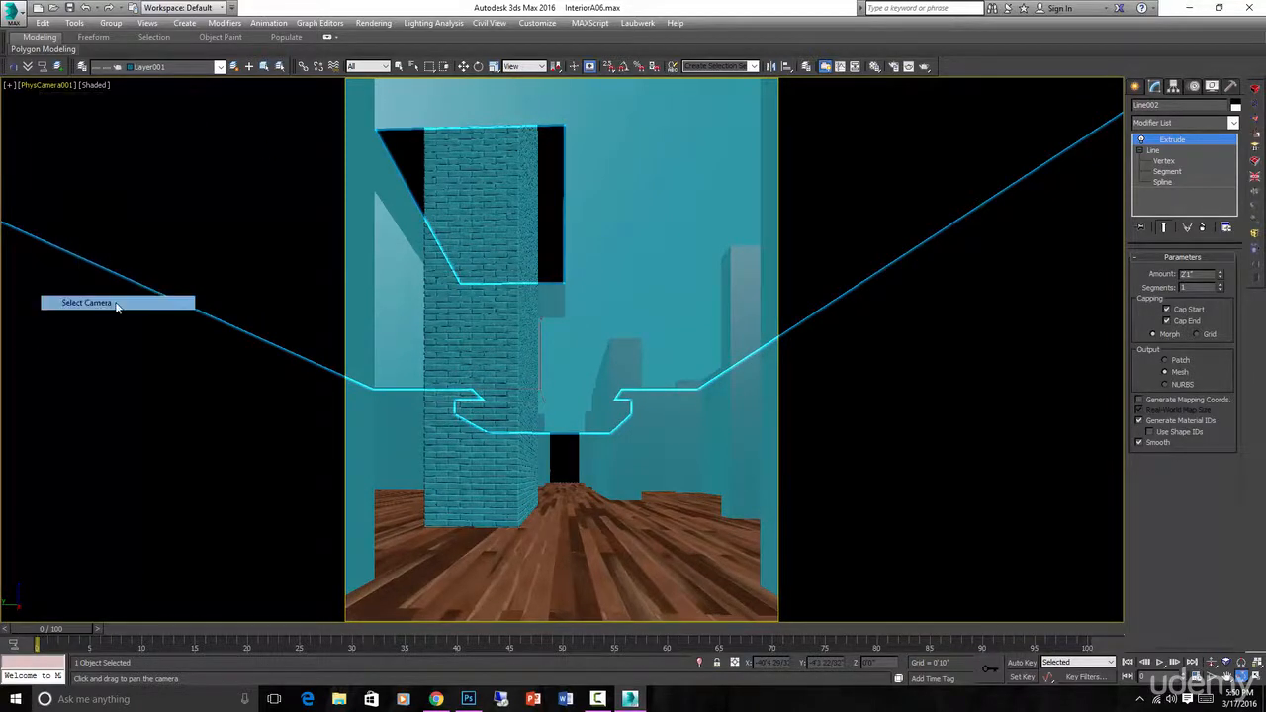
{"action": "scroll", "coordinate": [1180, 543], "scroll_direction": "up", "scroll_amount": 2}
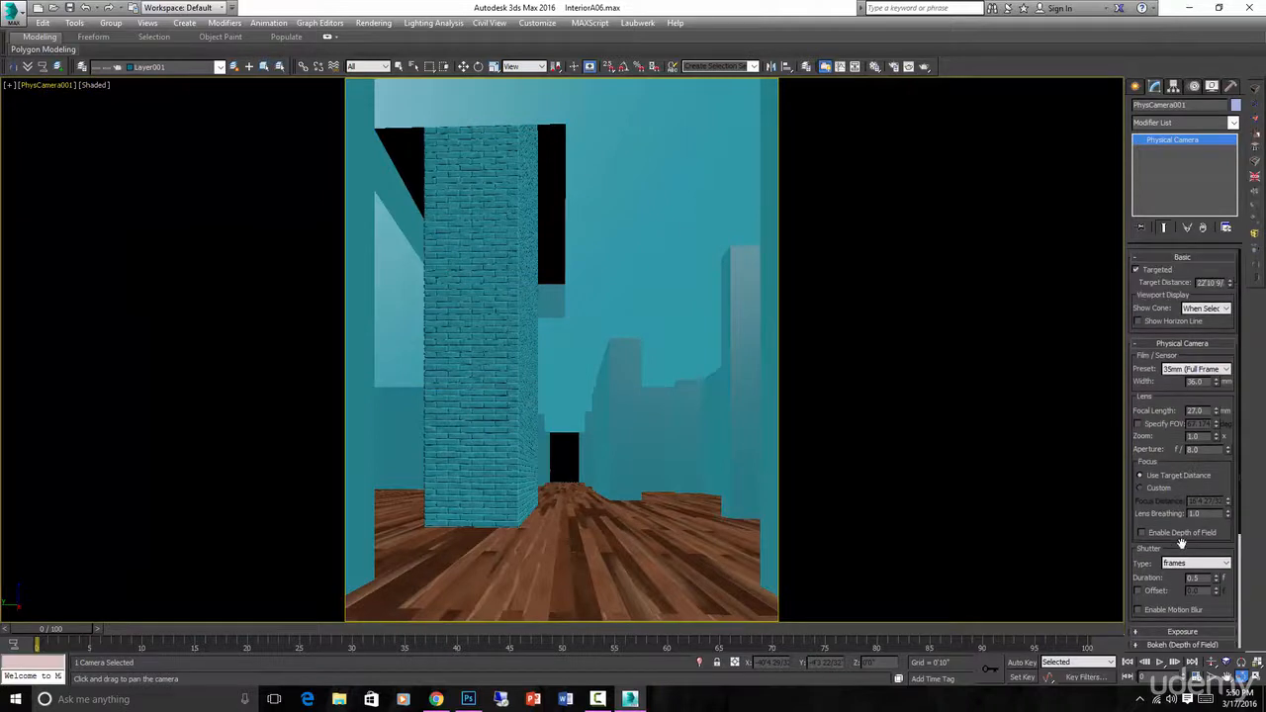
{"action": "scroll", "coordinate": [1182, 561], "scroll_direction": "down", "scroll_amount": 6}
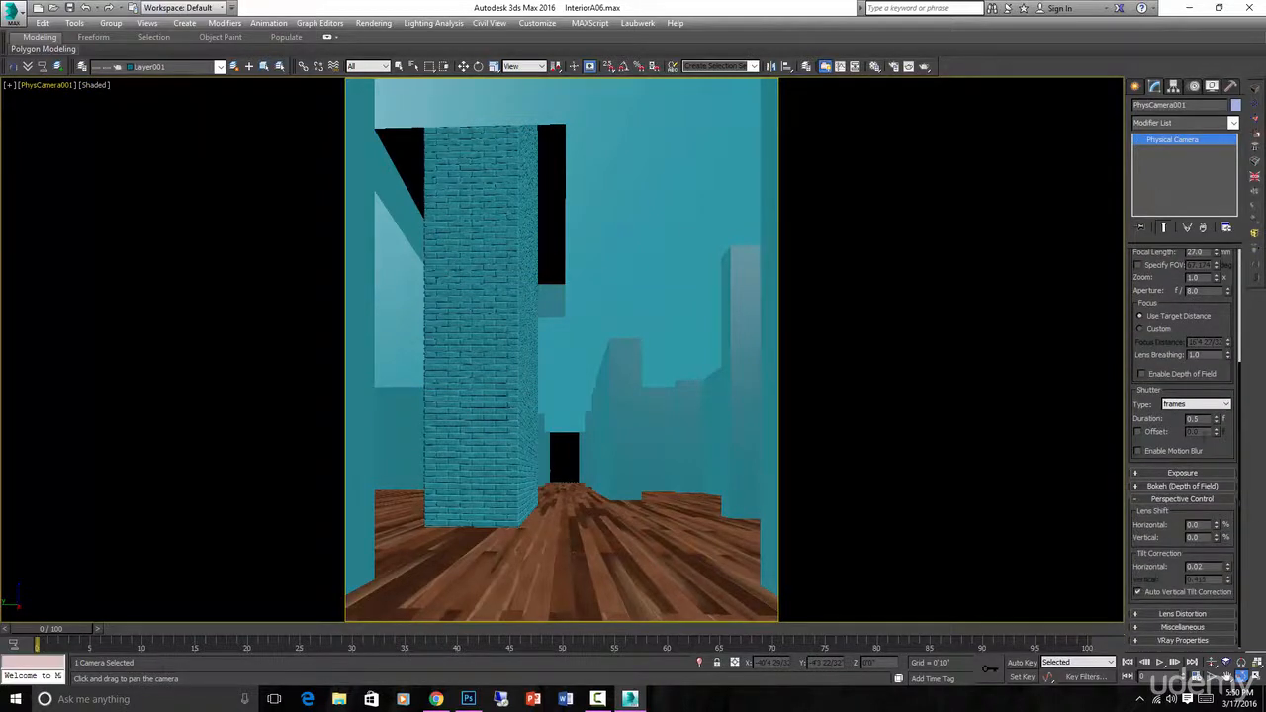
{"action": "left_click", "coordinate": [1138, 593]}
{"action": "left_click", "coordinate": [1139, 594]}
{"action": "left_click", "coordinate": [1229, 568]}
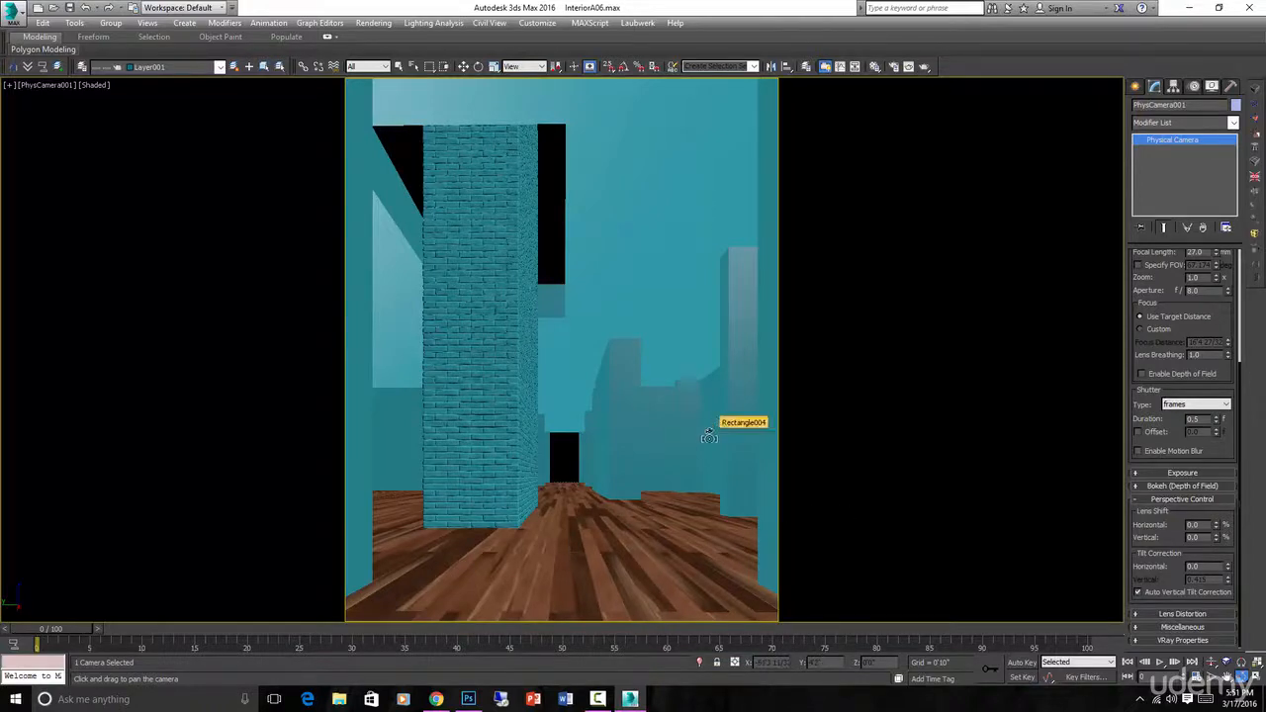
- Compare the chimney and hallway framing with the reference photo in Chrome, and return to the camera's lens settings in 3ds Max
{"action": "left_click", "coordinate": [436, 699]}
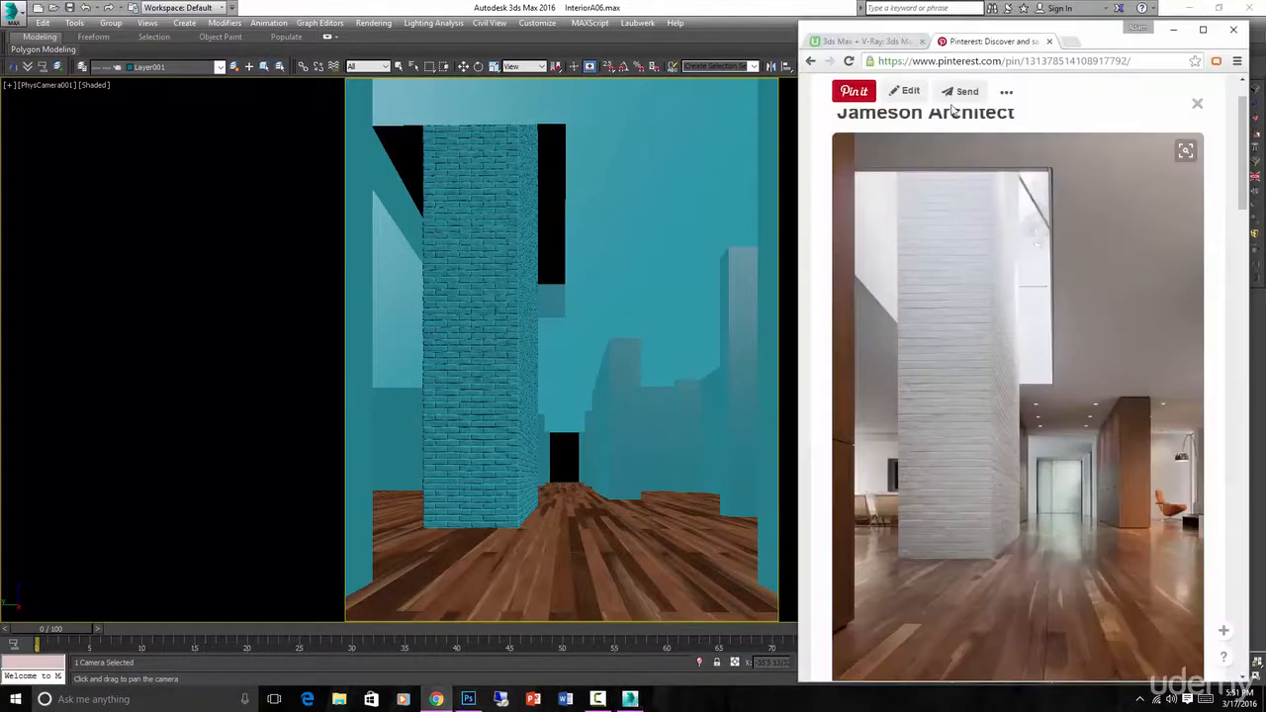
{"action": "left_click_drag", "start_coordinate": [1095, 46], "coordinate": [928, 9]}
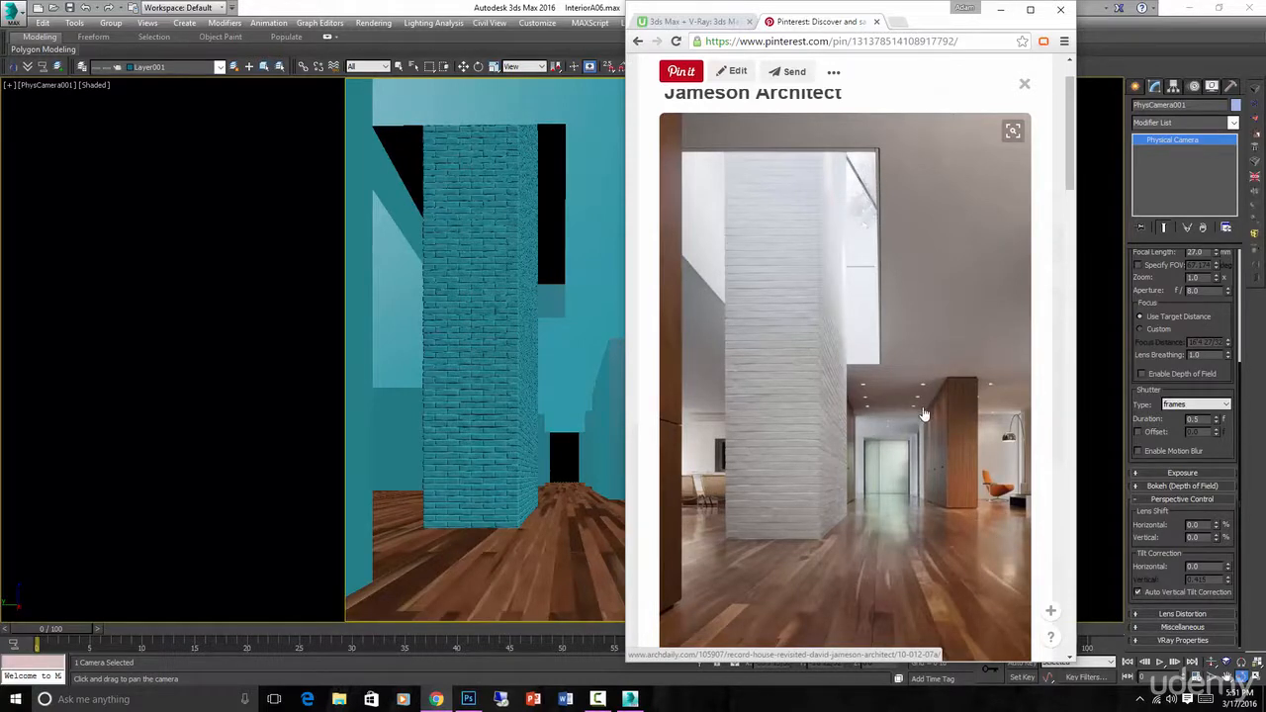
{"action": "left_click", "coordinate": [1000, 9]}
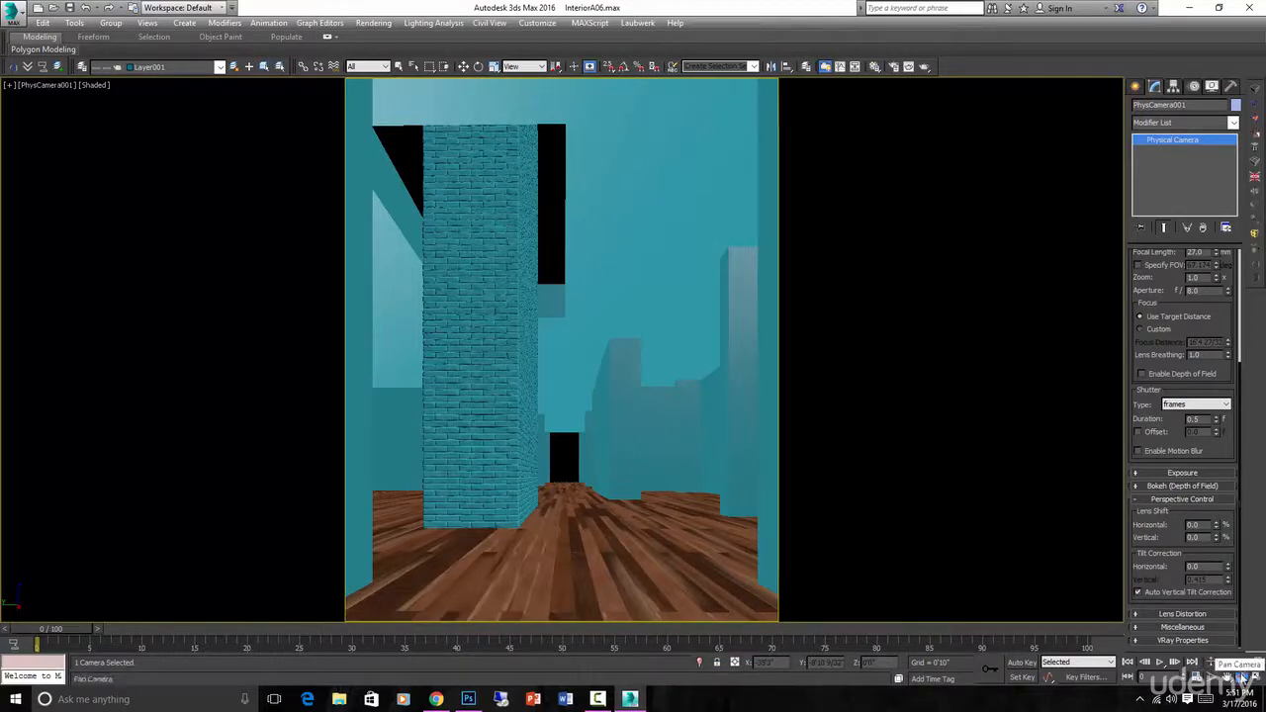
{"action": "left_click", "coordinate": [1241, 677]}
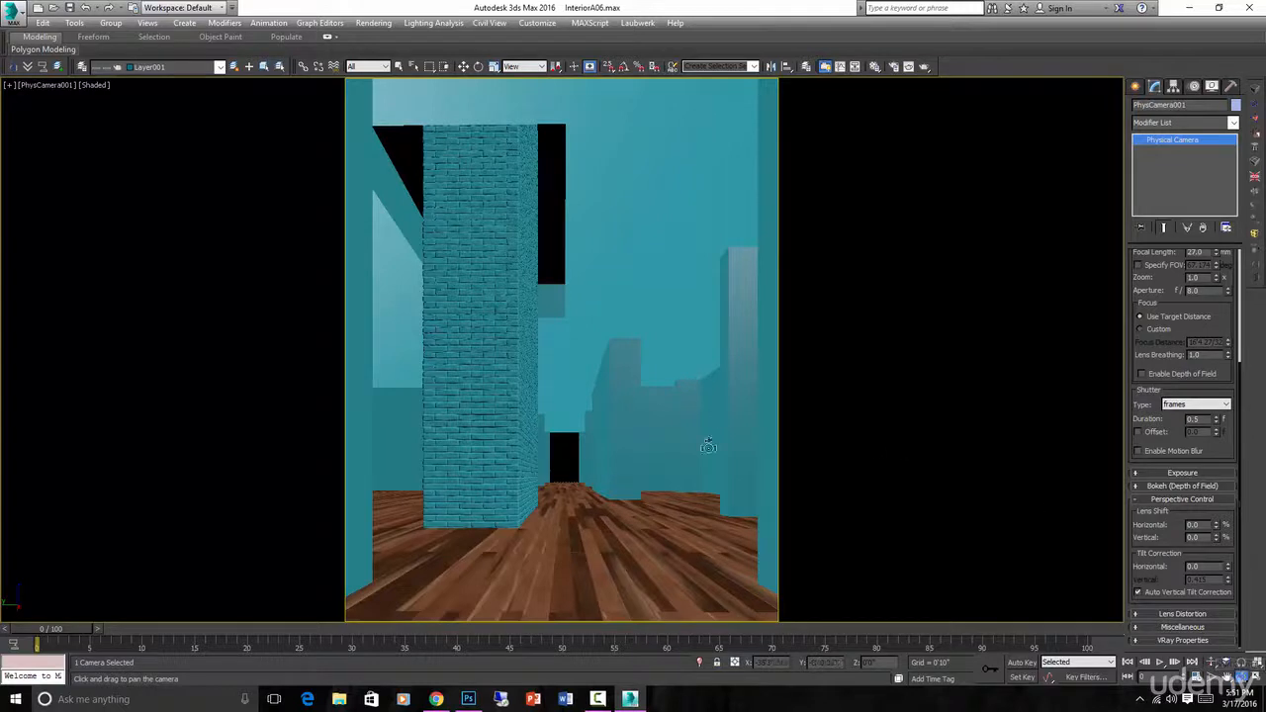
{"action": "scroll", "coordinate": [1211, 384], "scroll_direction": "up", "scroll_amount": 4}
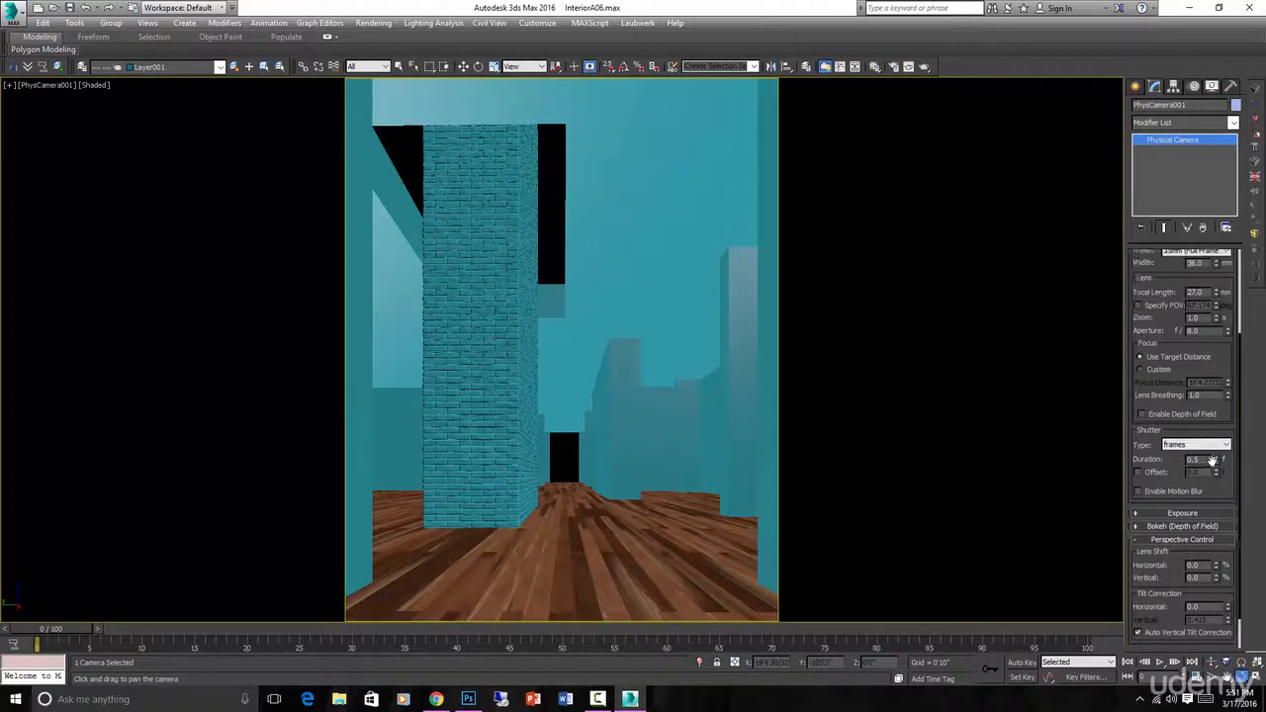